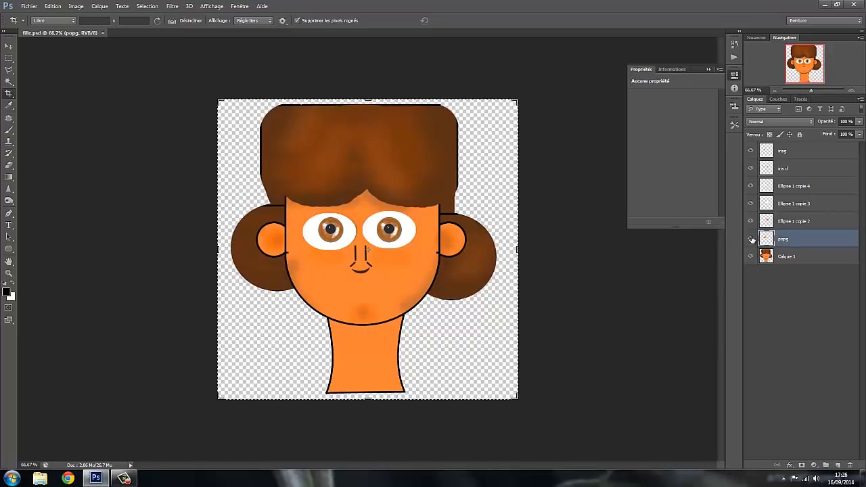
Step: Hide all layers above Calque 1, and show them again one by one from popg up to the topmost iris layer
drag(750, 240, 752, 152)
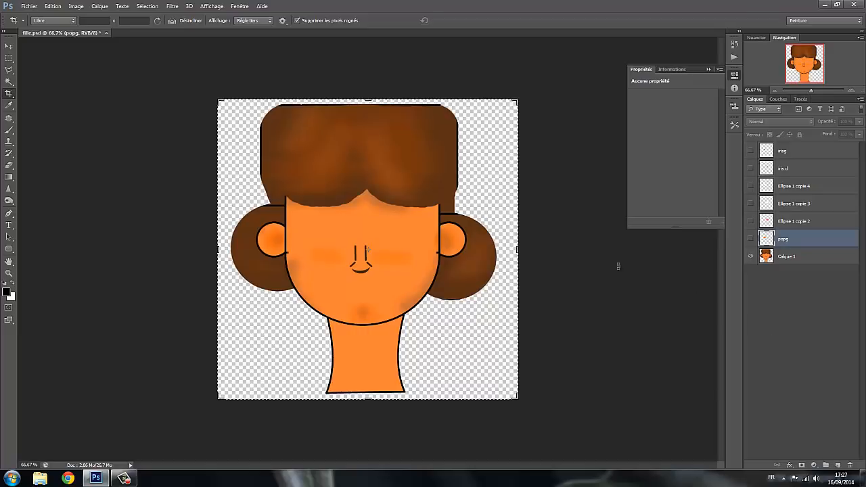
click(750, 239)
click(750, 222)
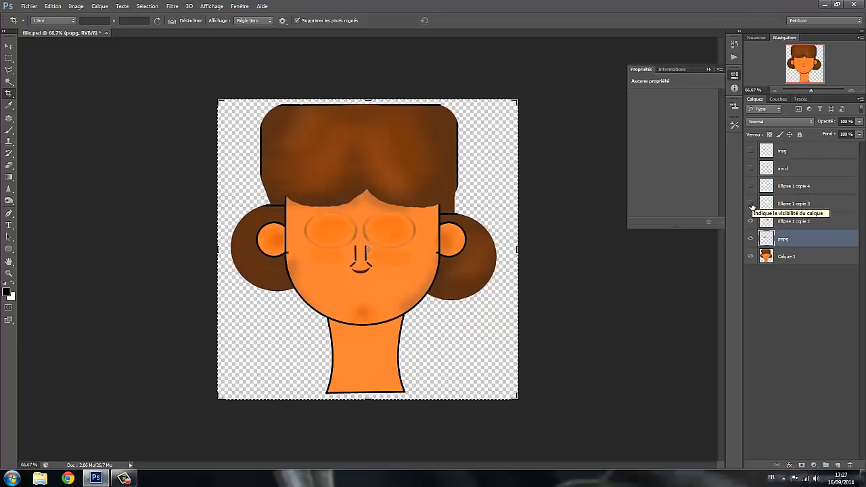
click(750, 203)
click(750, 187)
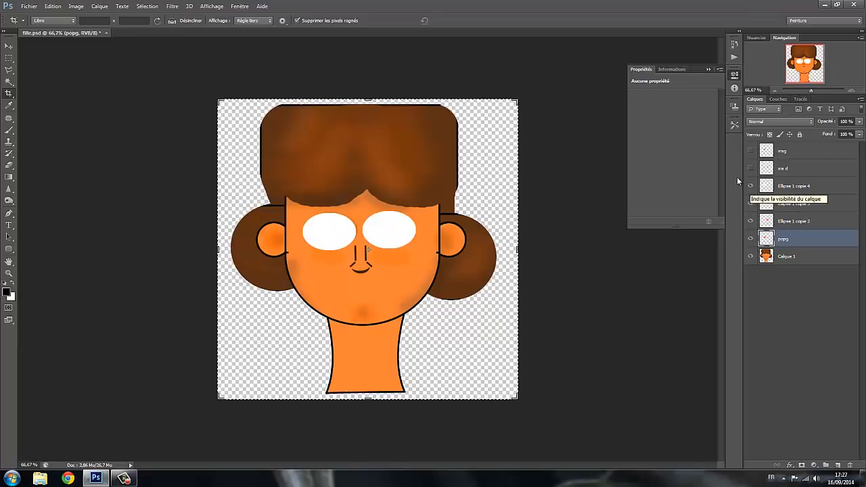
click(750, 169)
click(749, 152)
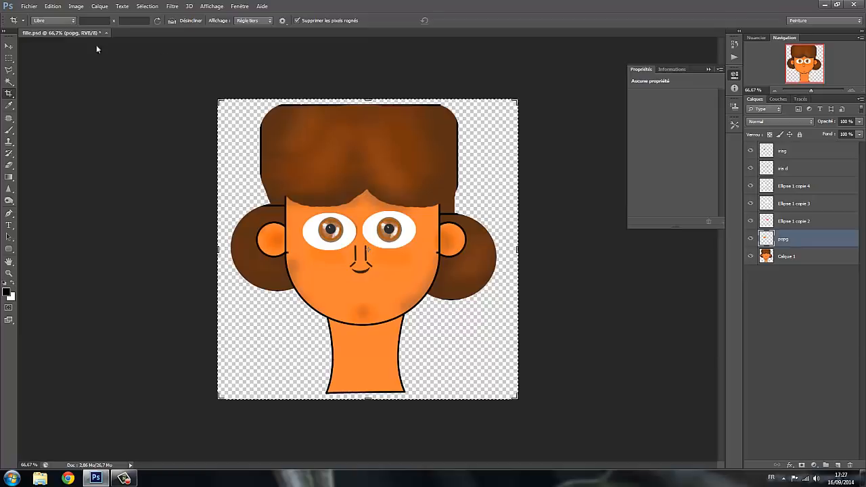
Step: Quit Photoshop while saving the changes to fille.psd, and open Adobe After Effects CS6
click(37, 9)
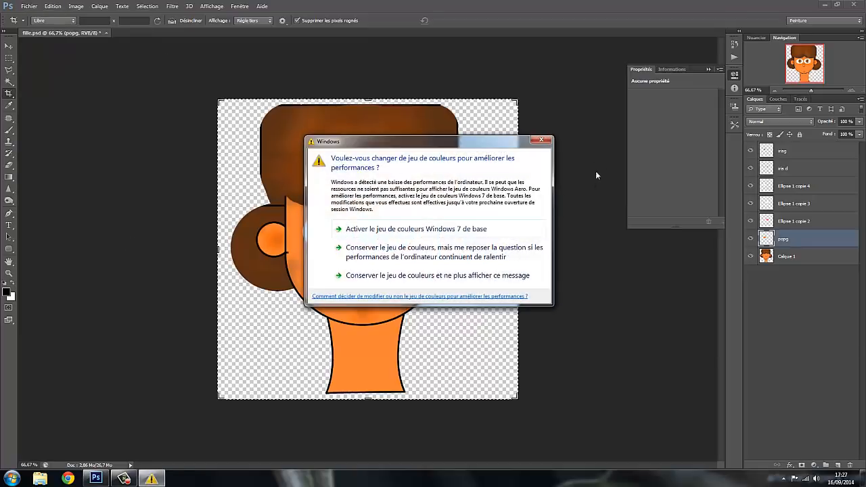
click(541, 141)
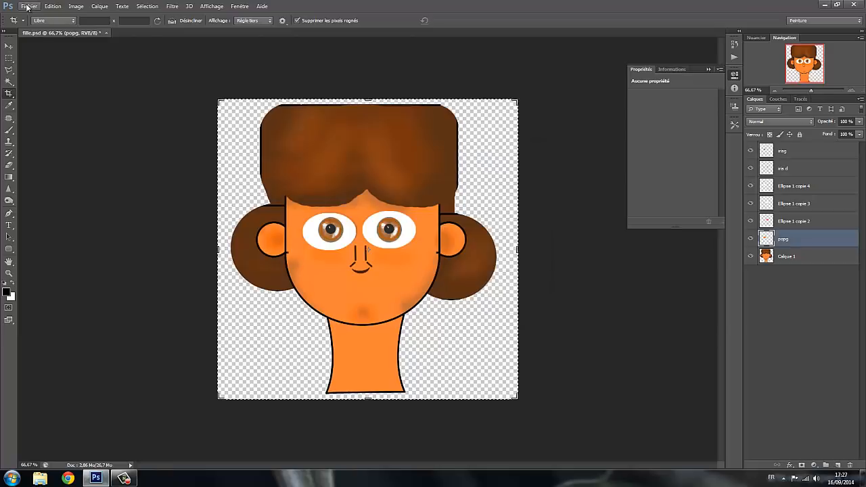
click(29, 6)
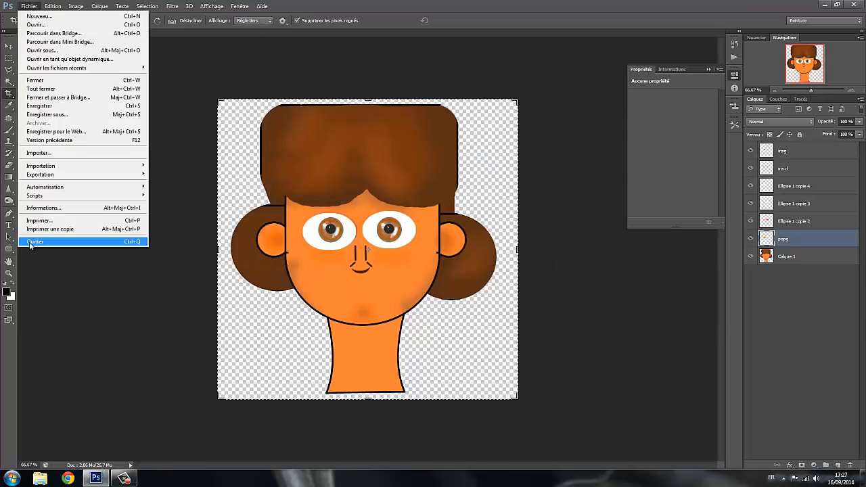
click(31, 242)
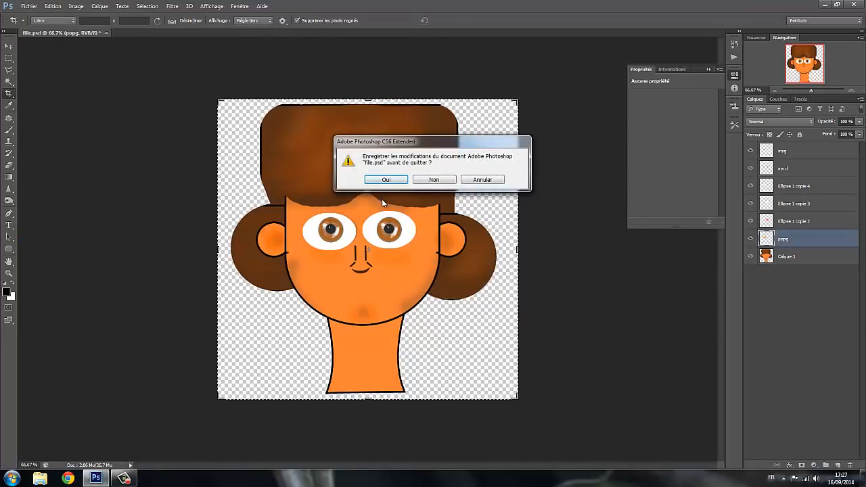
click(380, 180)
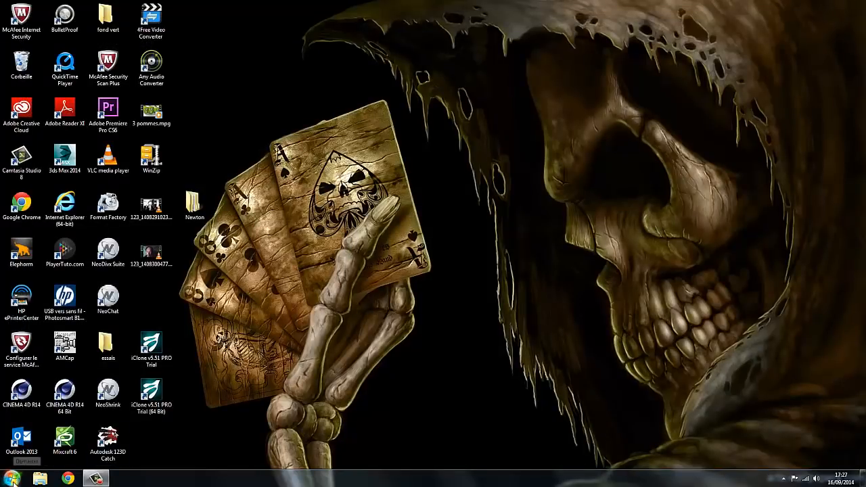
click(12, 479)
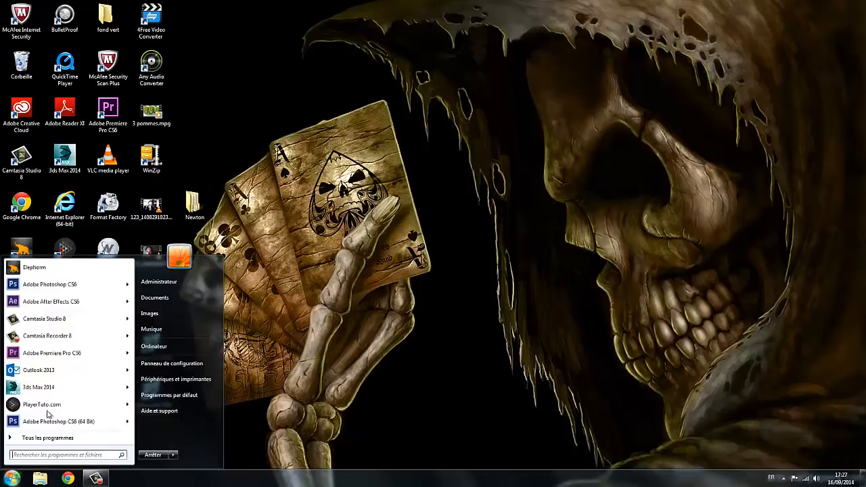
click(61, 299)
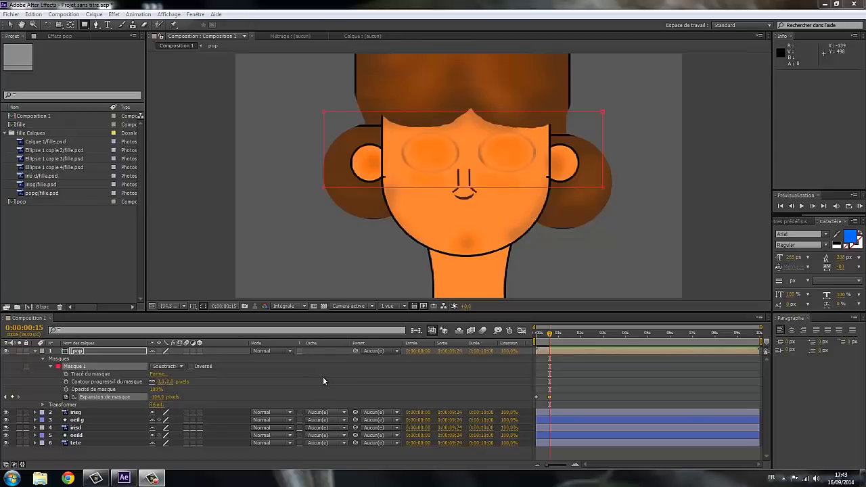
Step: Delete Masque 1 from the pop layer
click(66, 369)
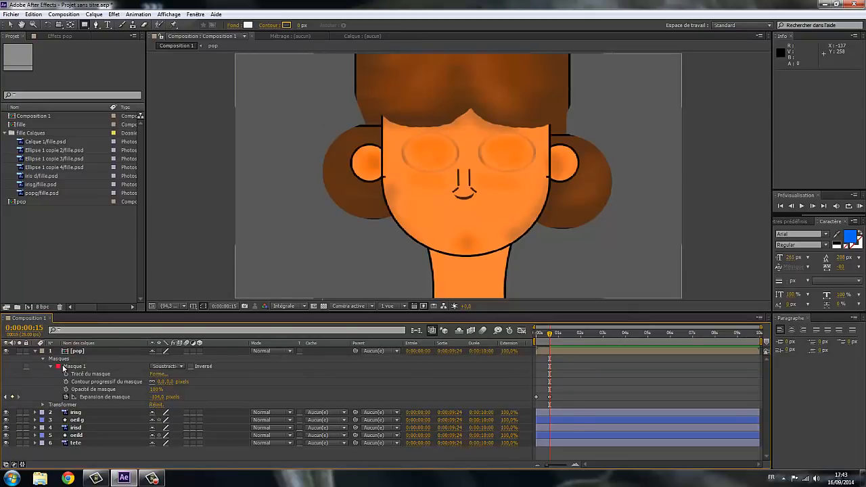
click(72, 366)
key(Delete)
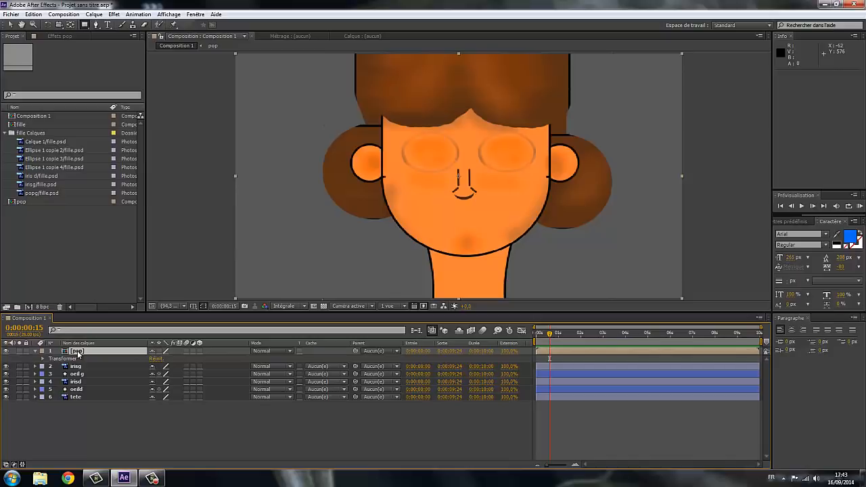
Step: Draw a rectangular mask about 411 by 142 px over the eyes on the pop layer and set its mode to Subtract
click(87, 26)
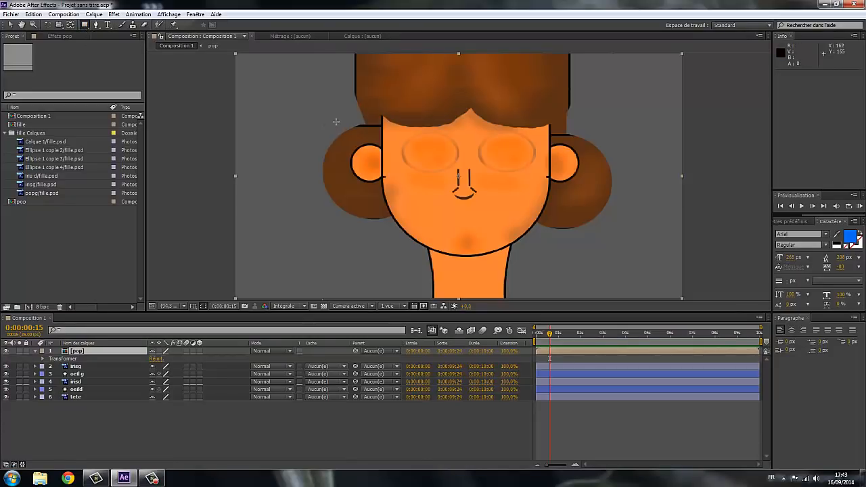
drag(332, 120, 588, 179)
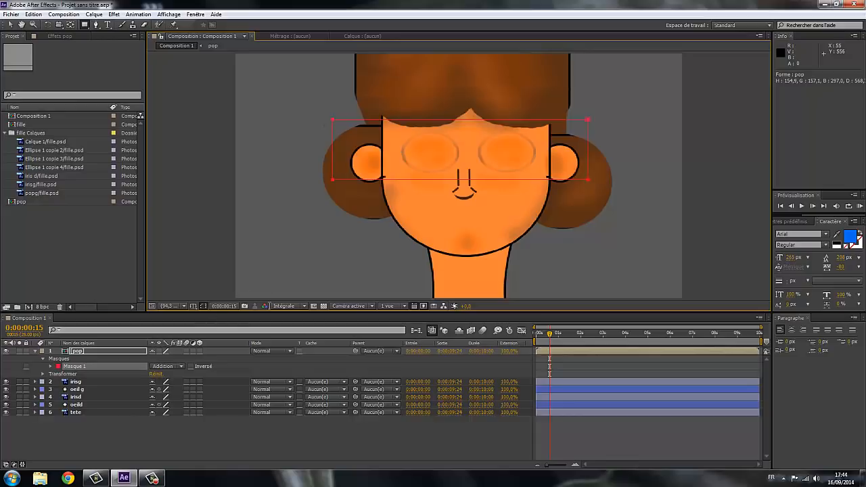
click(181, 366)
click(157, 396)
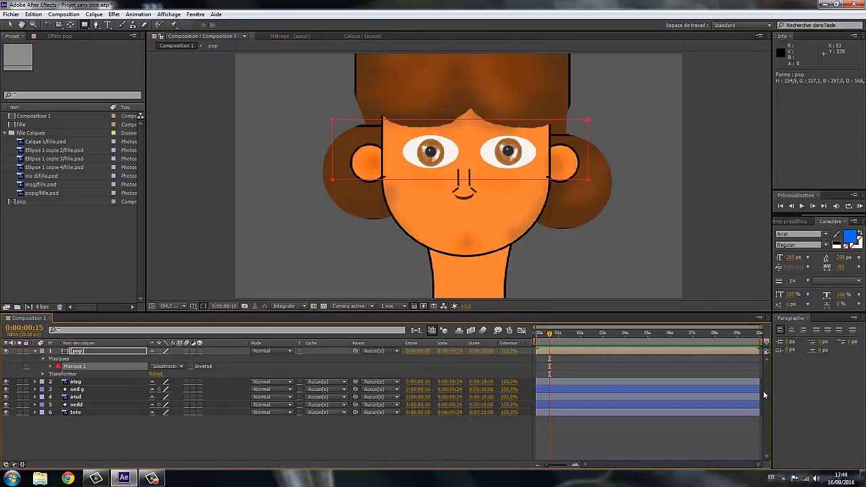
Step: Keyframe Masque 1's expansion at 0 px on 0:00:00:03, -76 px on 0:00:00:15 and 0 px on 0:00:01:03
click(50, 365)
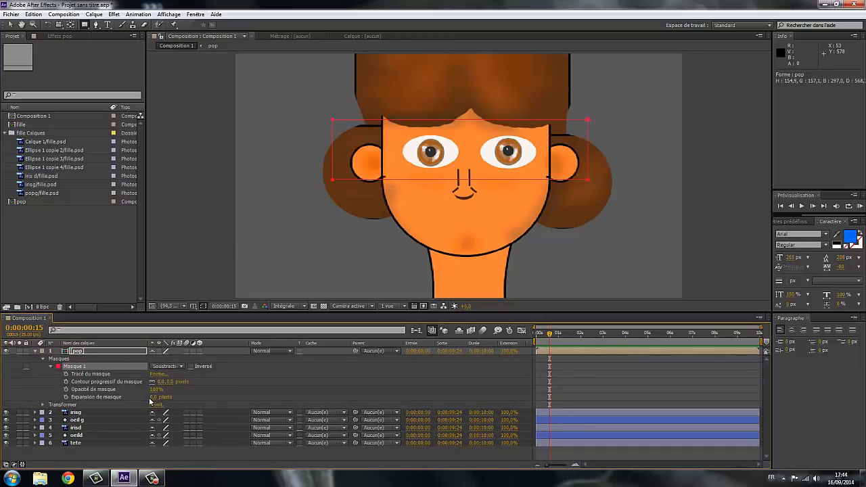
click(65, 396)
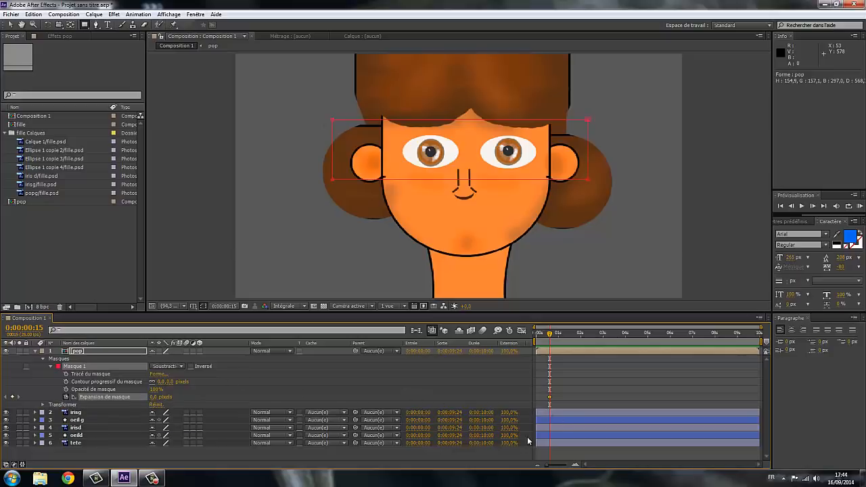
drag(548, 397, 538, 397)
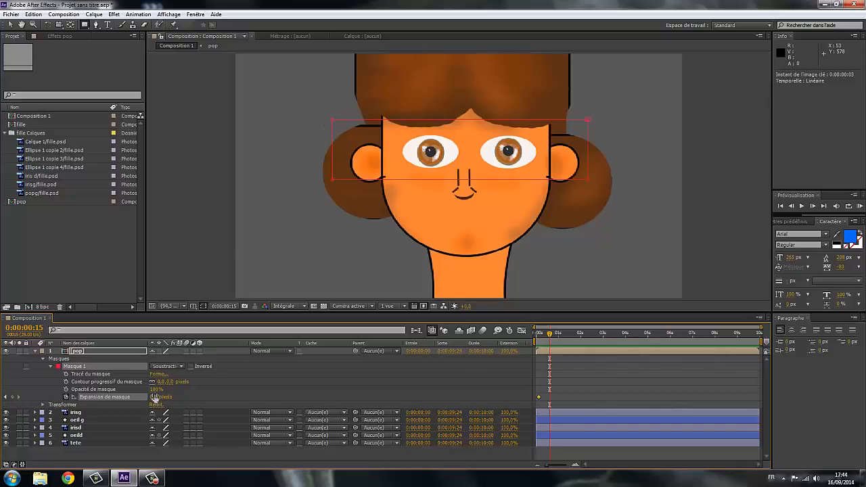
drag(153, 397, 119, 397)
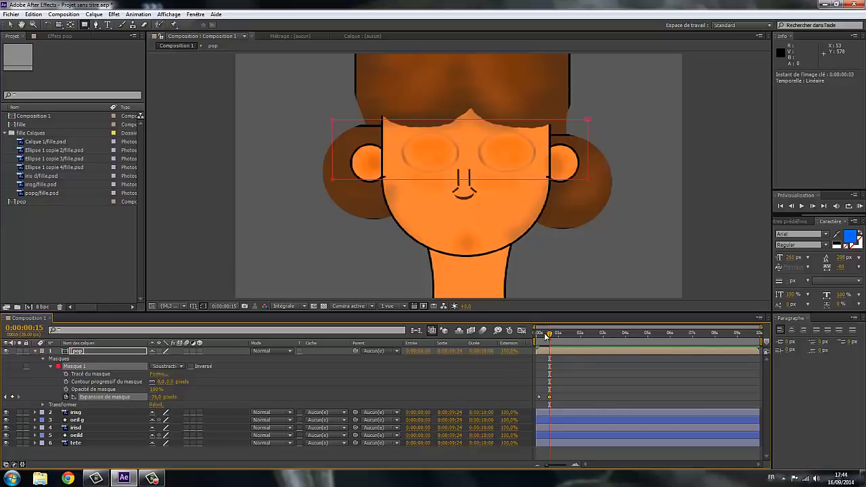
drag(549, 339, 560, 340)
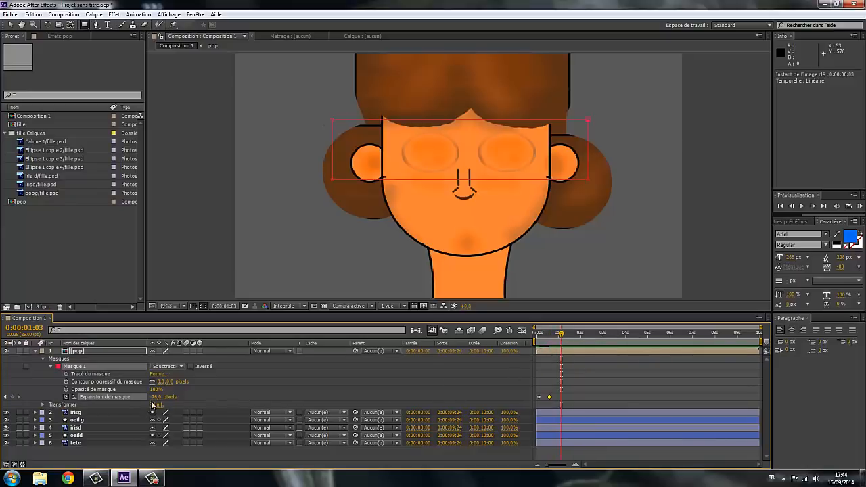
drag(155, 399, 192, 398)
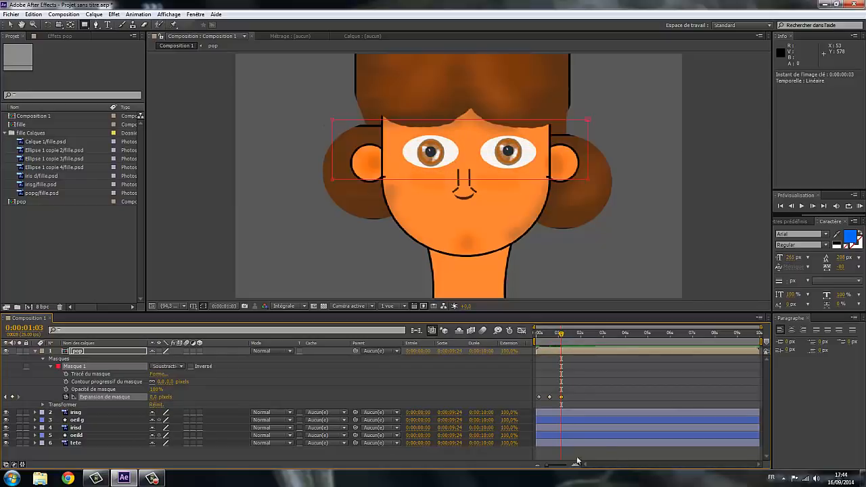
Step: Copy the three mask expansion keyframes and paste them at 0:00:01:24
click(545, 389)
drag(546, 390, 568, 402)
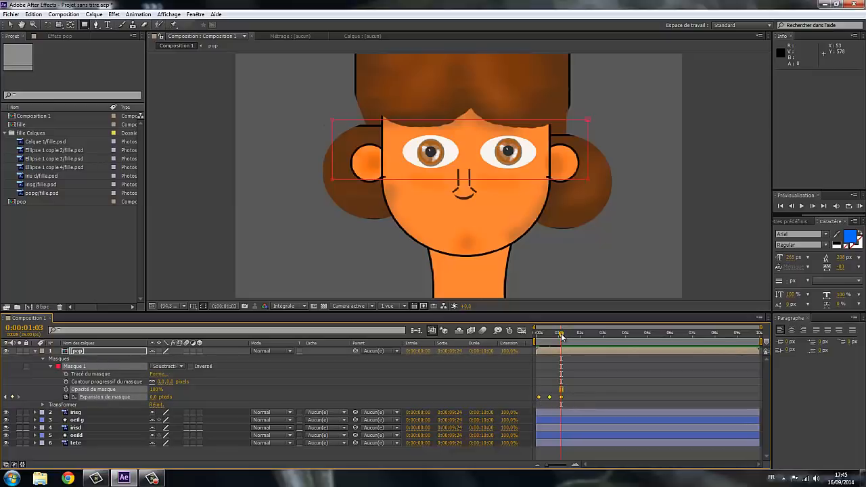
drag(561, 335, 579, 337)
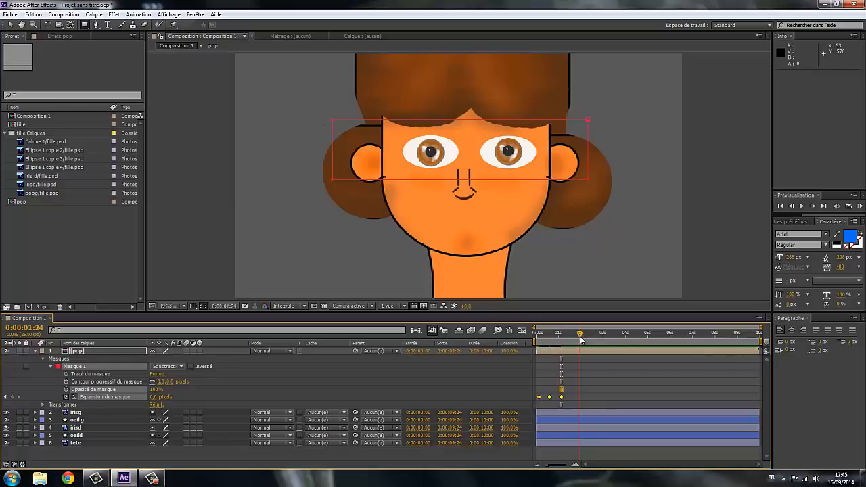
click(34, 14)
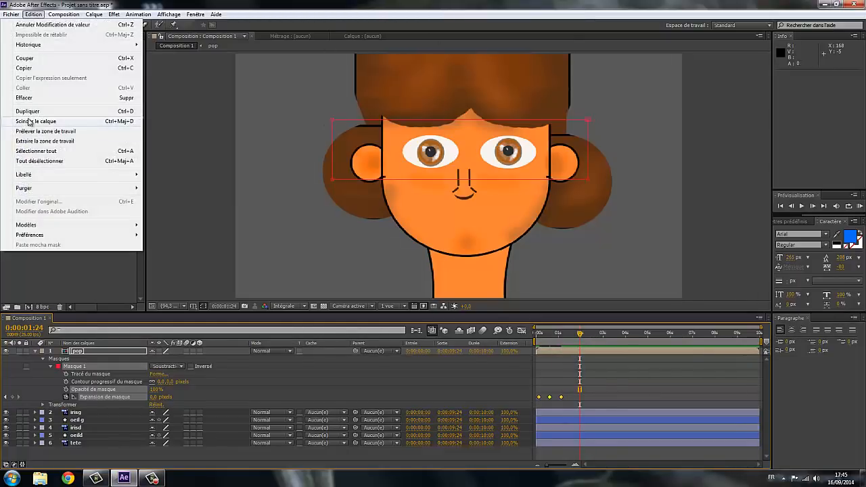
click(23, 68)
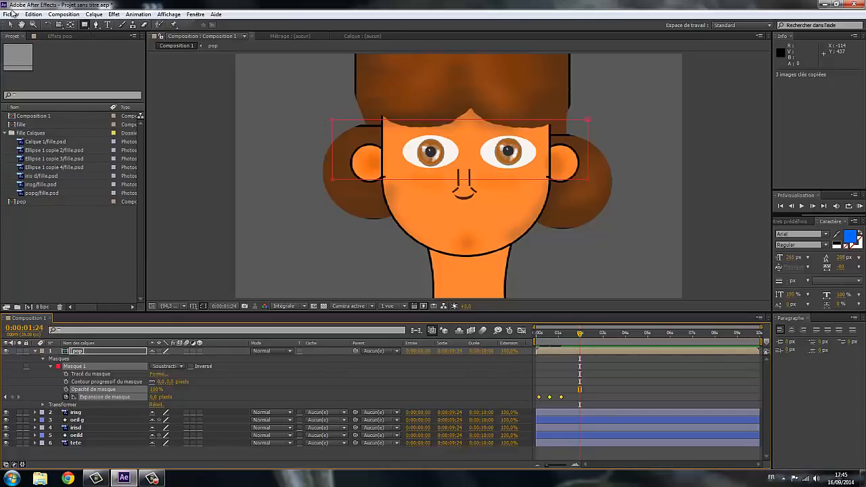
click(32, 15)
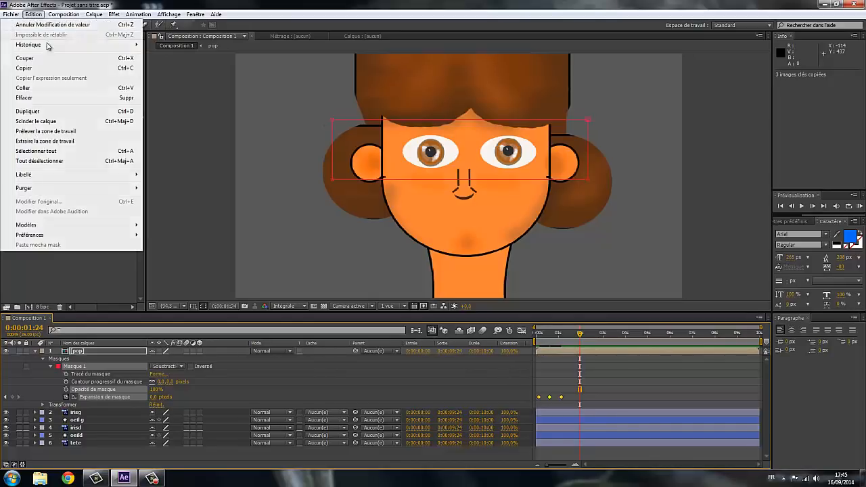
click(25, 88)
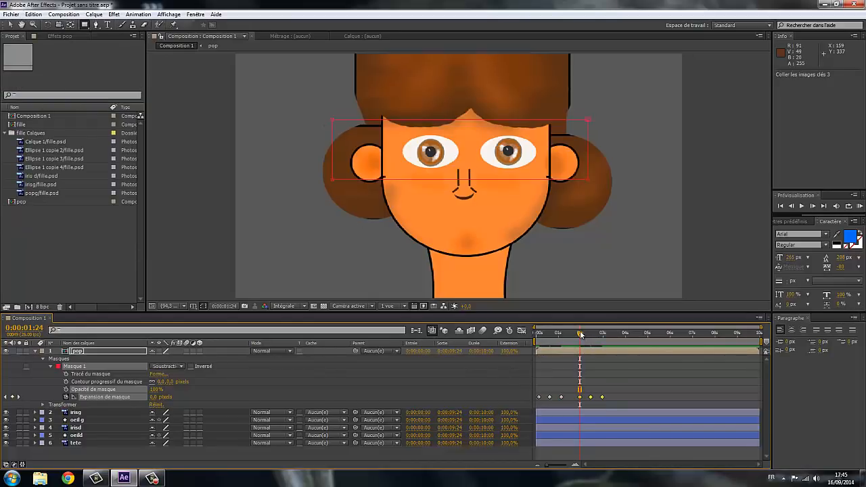
Step: Paste the copied expansion keyframes at 0:00:03:12 and 0:00:04:23, and return the playhead to the start of the composition
drag(580, 333, 613, 339)
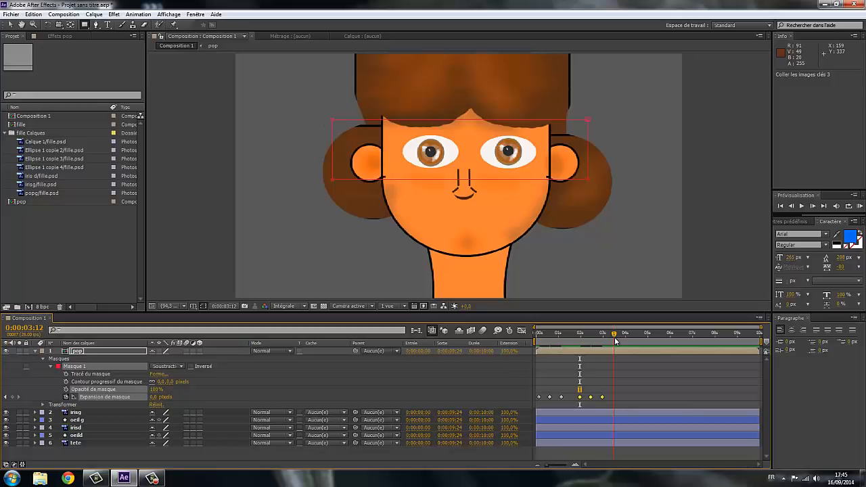
click(34, 14)
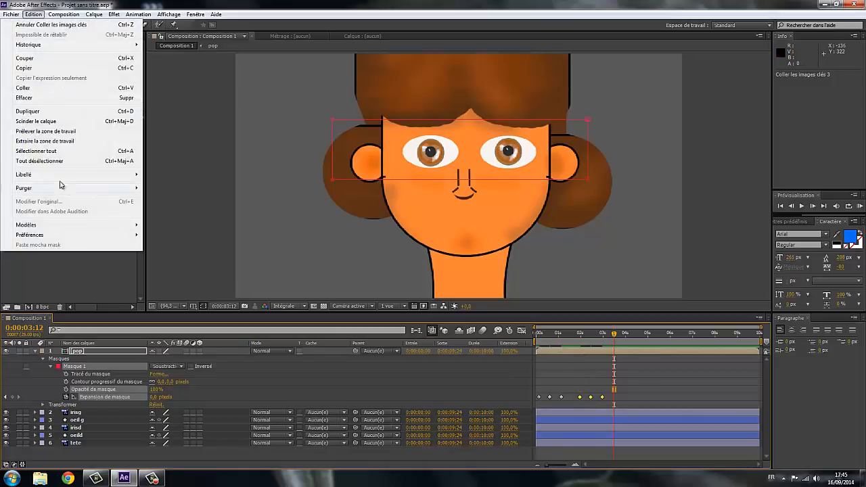
click(24, 88)
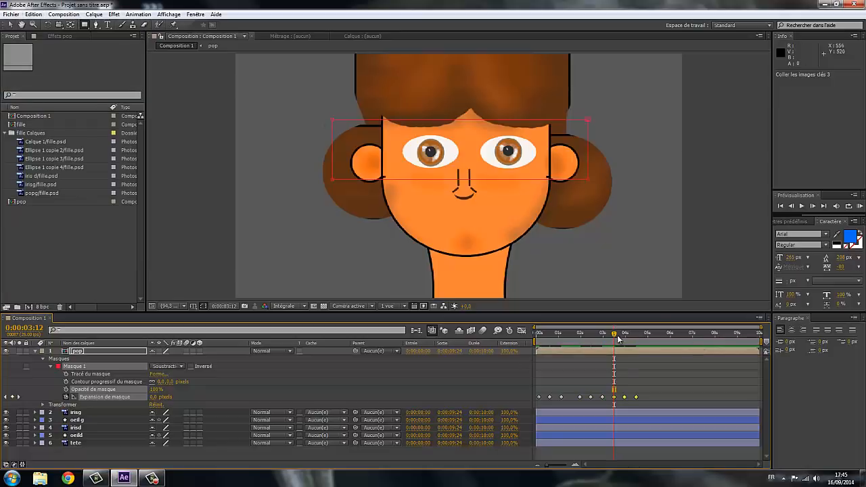
drag(615, 337, 647, 341)
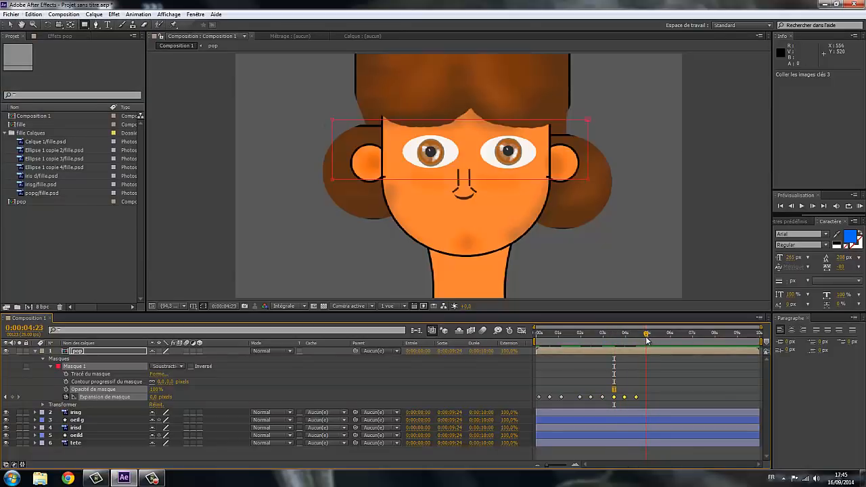
click(32, 15)
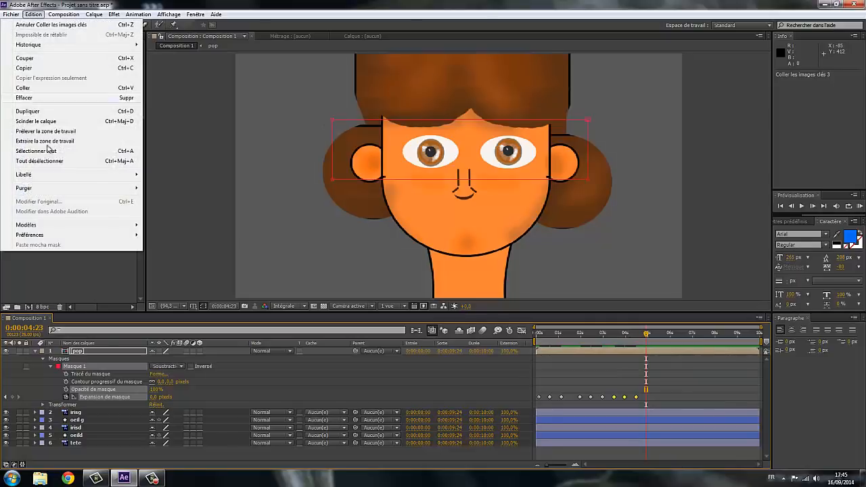
click(25, 88)
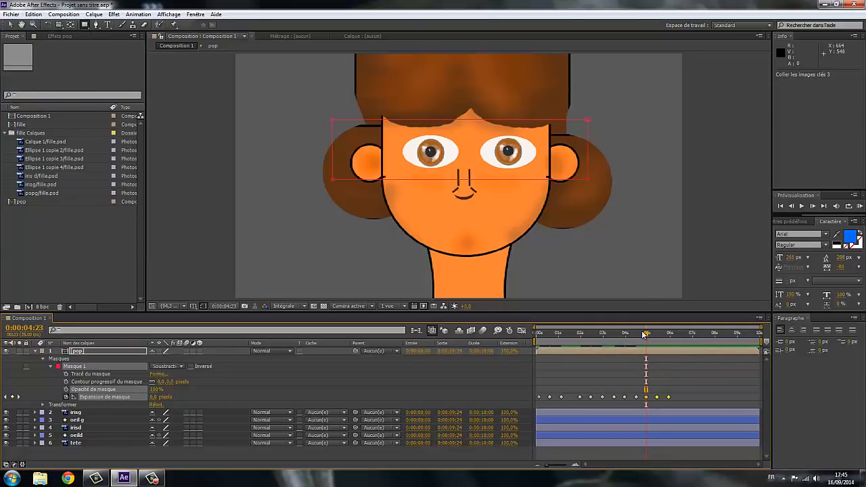
drag(646, 335, 518, 347)
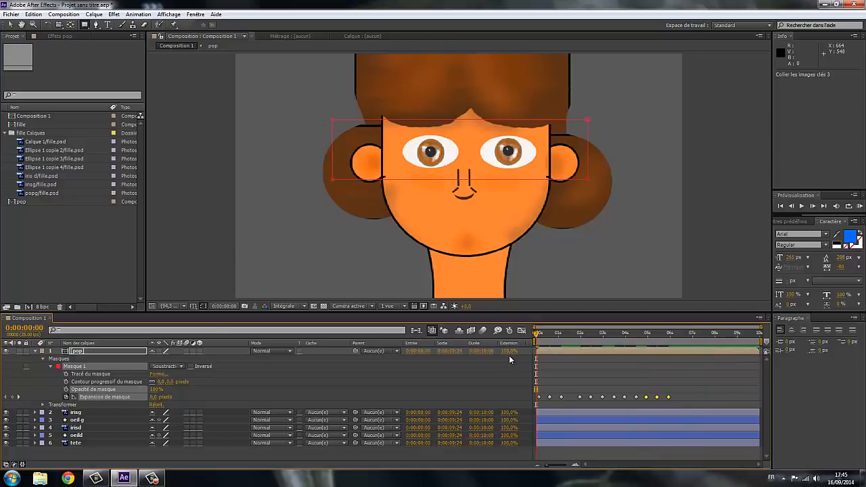
Step: Preview the blink animation, stop the playback and return the playhead to the start of the composition
key(space)
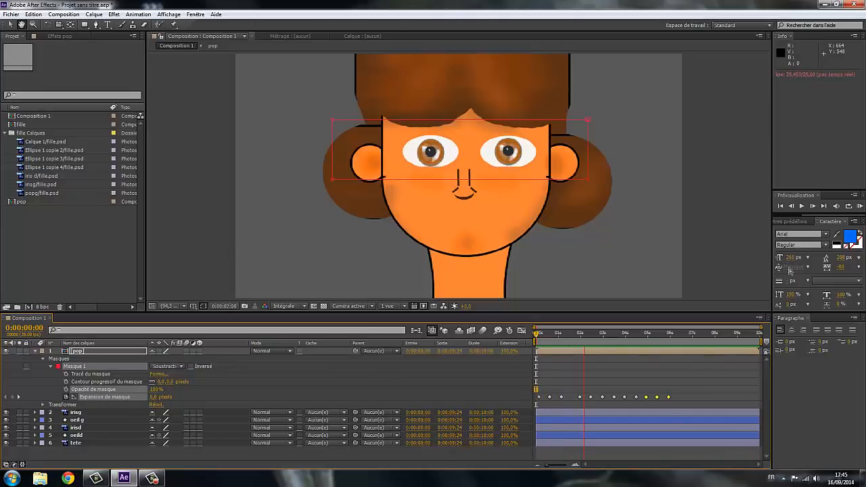
key(space)
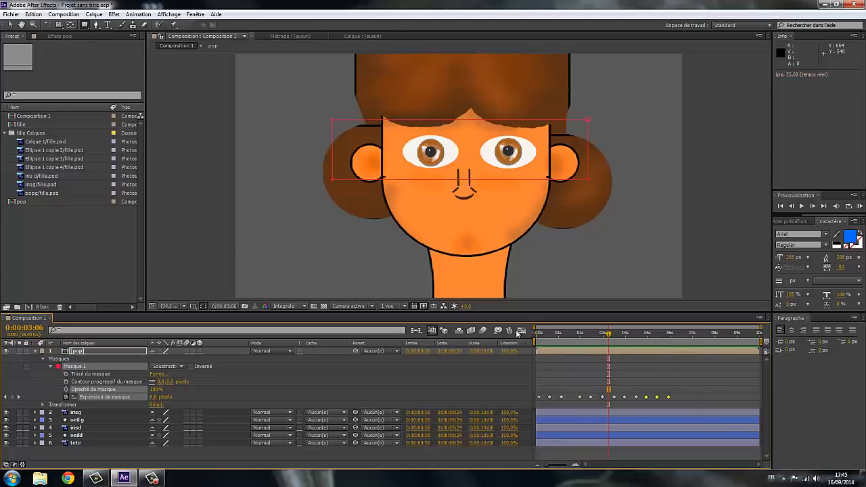
click(610, 333)
key(Home)
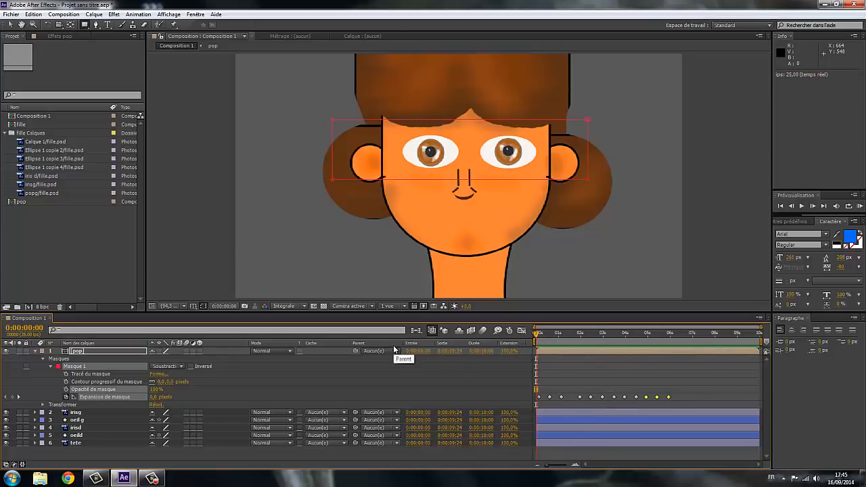
Step: Create a null object for the two irises and place it over the girl's neck at about 328, 461
click(77, 413)
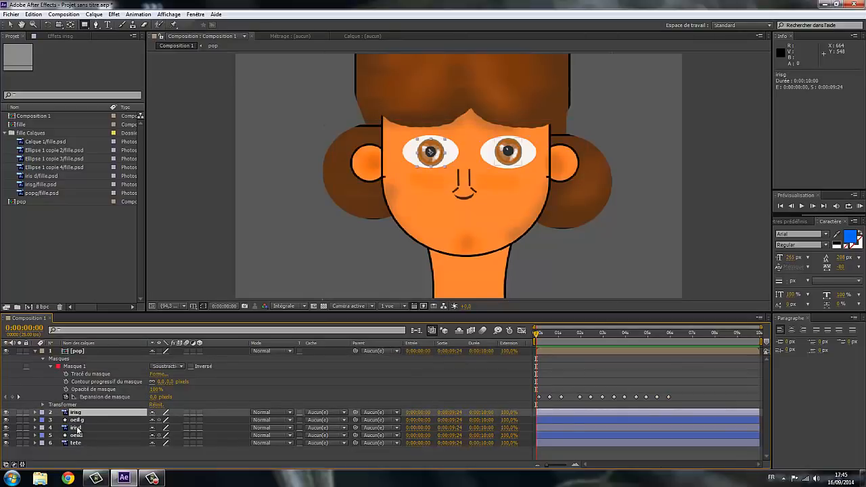
click(76, 427)
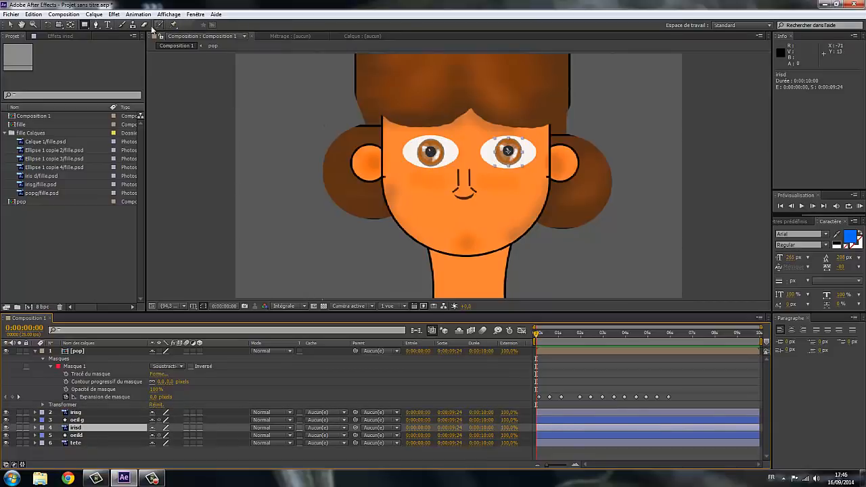
click(94, 15)
mouse_move(80, 26)
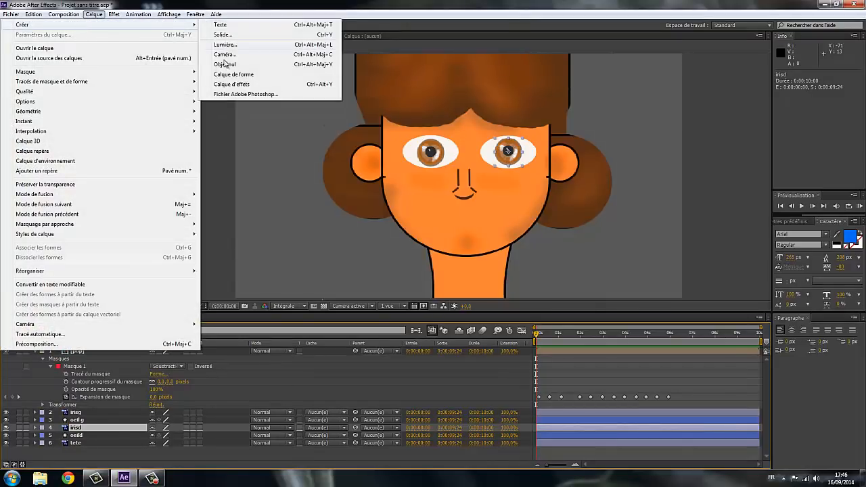
click(225, 64)
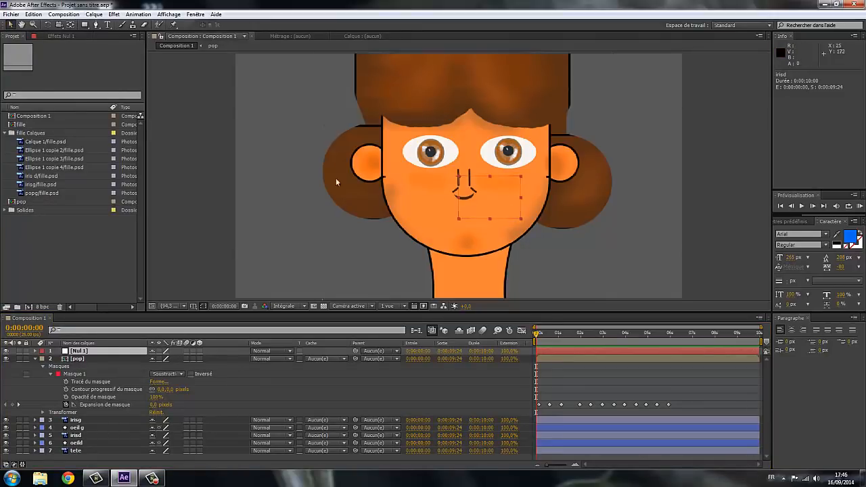
drag(490, 221, 470, 295)
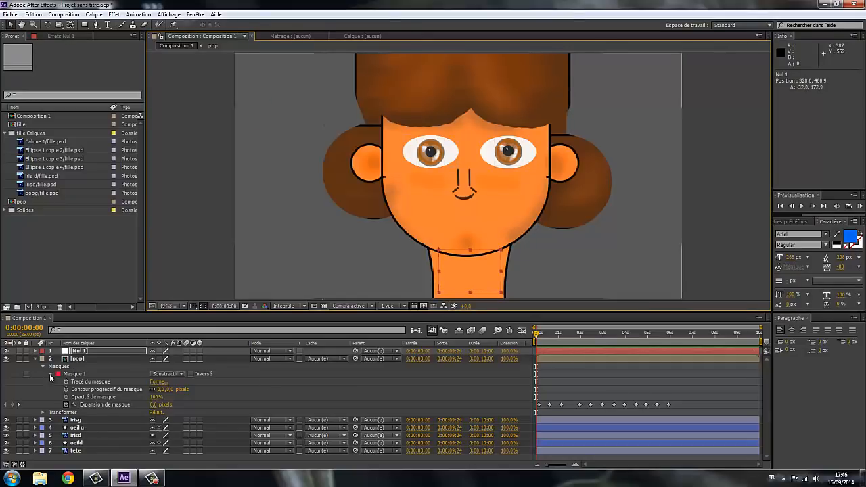
Step: Collapse the pop layer, move Nul 1 directly below it and parent the irisd and irisg layers to Nul 1
click(36, 358)
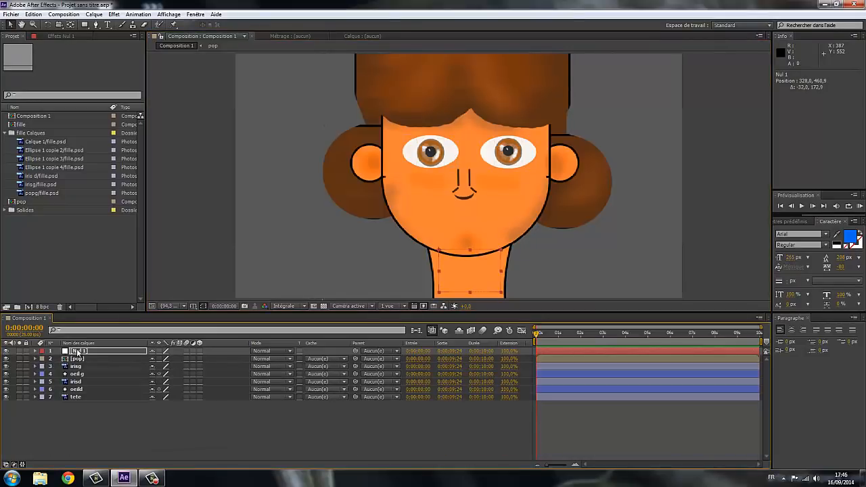
drag(74, 352, 81, 386)
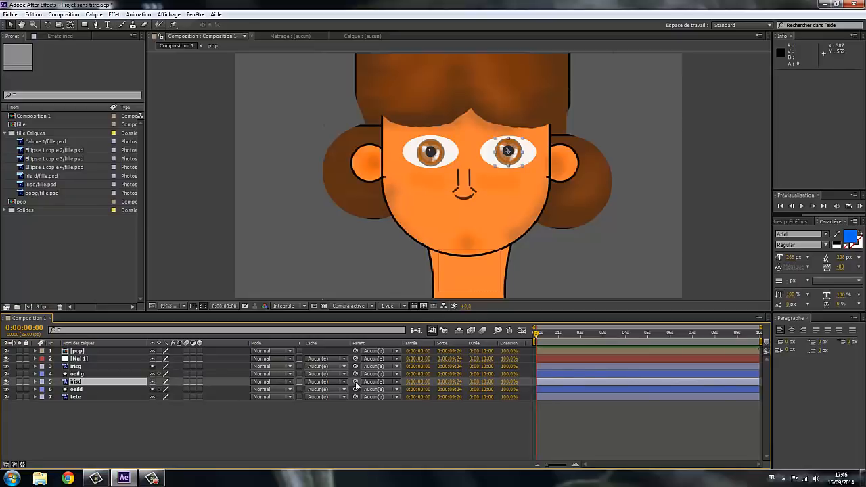
drag(355, 384, 120, 357)
drag(356, 367, 90, 357)
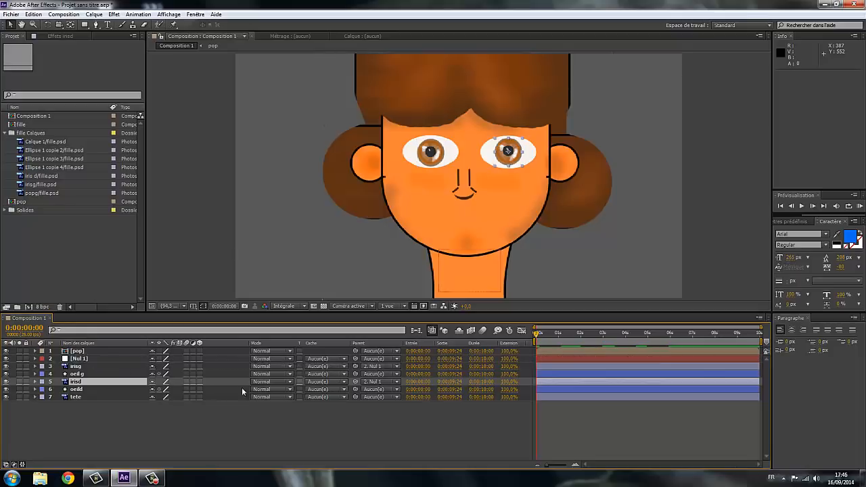
Step: Reveal the Position property of Nul 1 and shift the null slightly to about 326.5, 462 to test the iris link
click(80, 361)
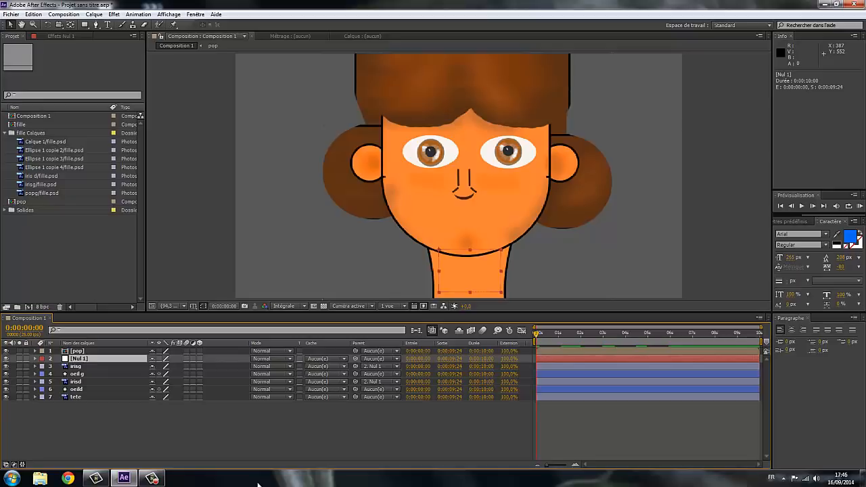
key(p)
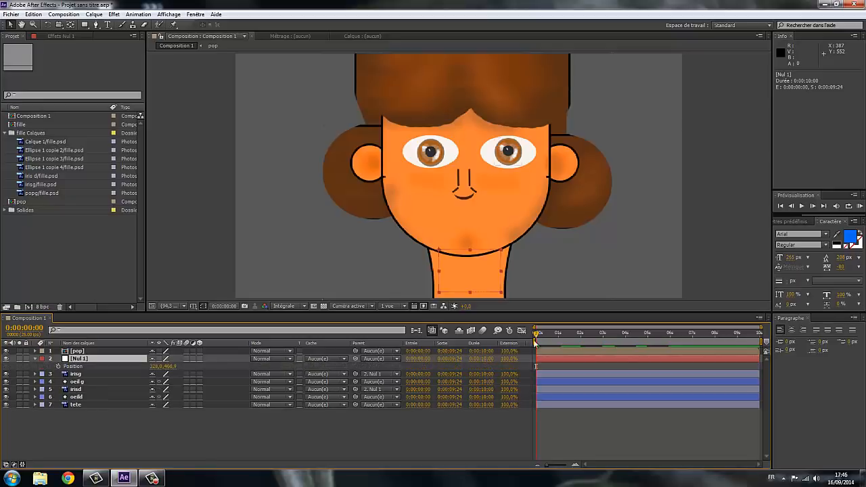
mouse_move(475, 273)
mouse_down()
mouse_move(492, 276)
mouse_move(455, 275)
mouse_move(492, 279)
mouse_move(453, 279)
mouse_move(532, 279)
mouse_move(463, 279)
mouse_move(475, 276)
mouse_up()
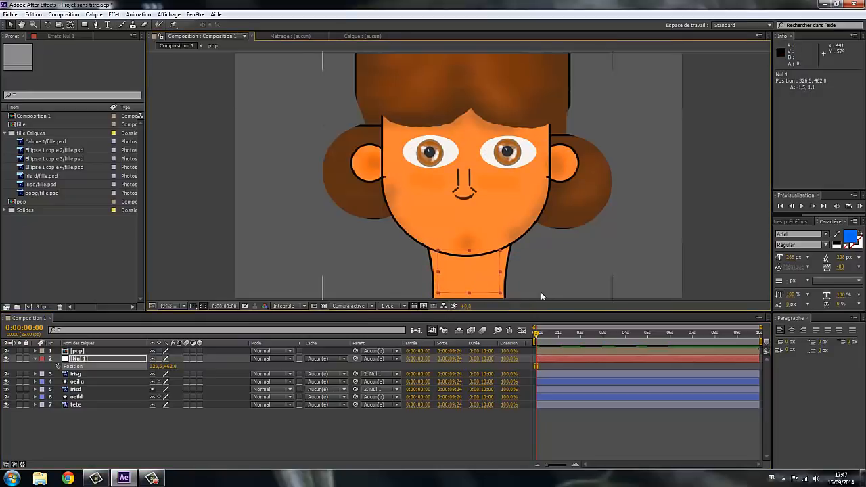
Step: Duplicate the oeild layer, place the copy directly above irisd and set irisd's track matte to Alpha oeild 2
click(76, 397)
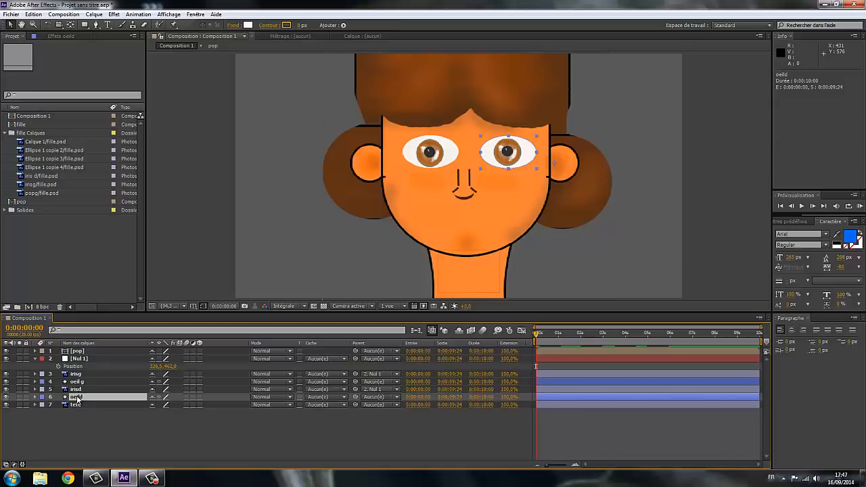
click(32, 14)
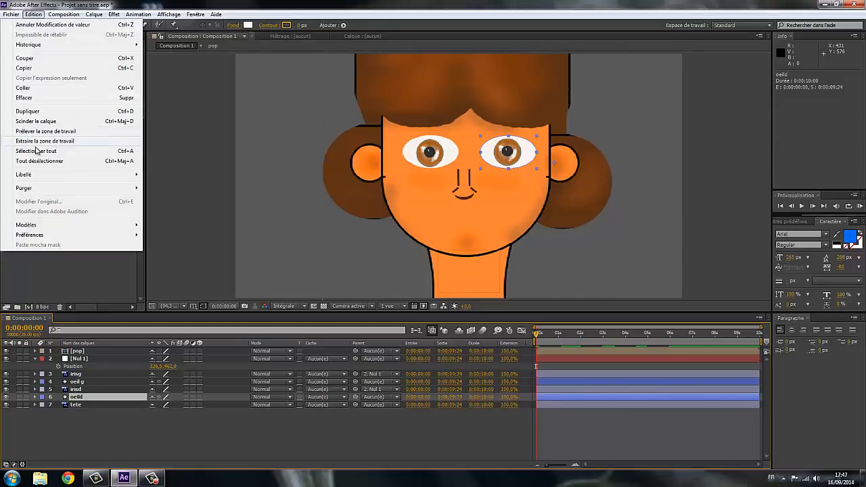
click(30, 112)
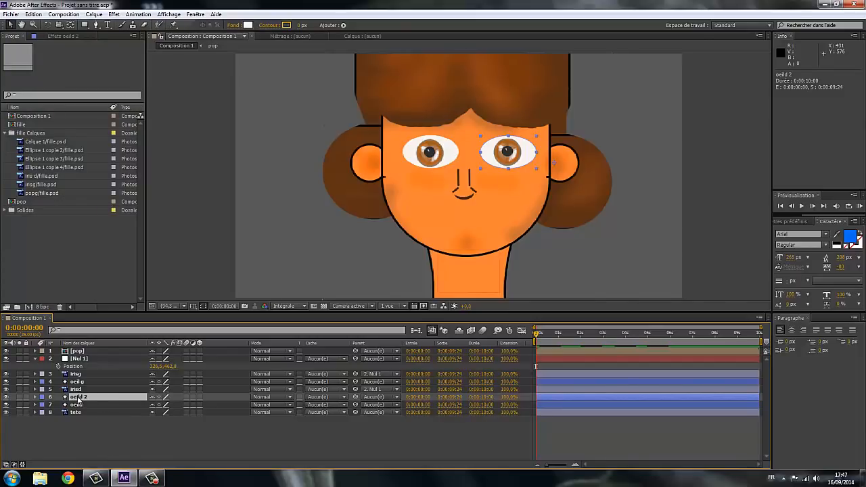
drag(78, 399, 82, 389)
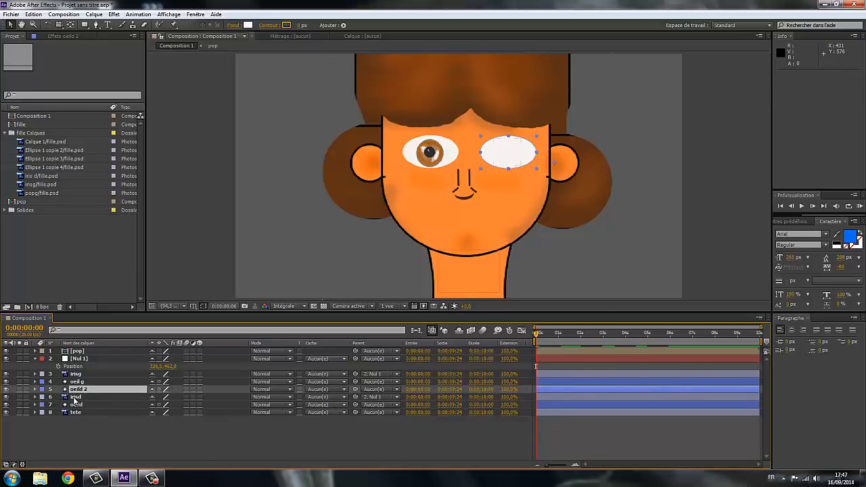
click(344, 398)
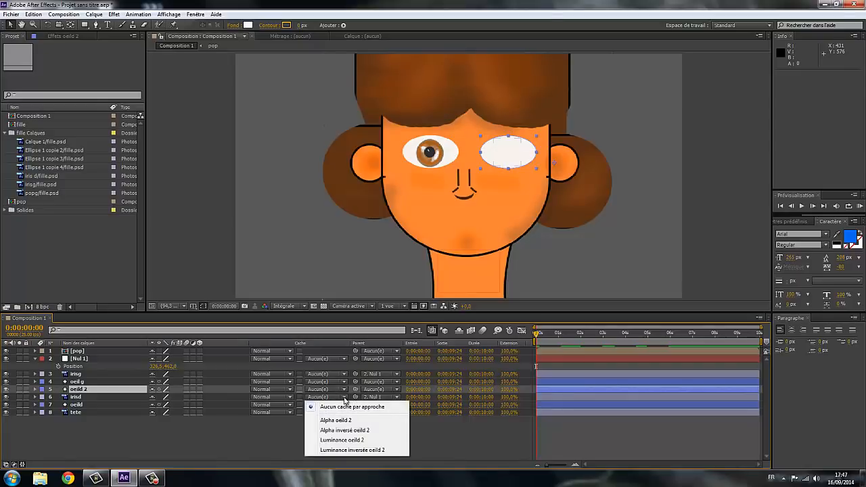
click(313, 421)
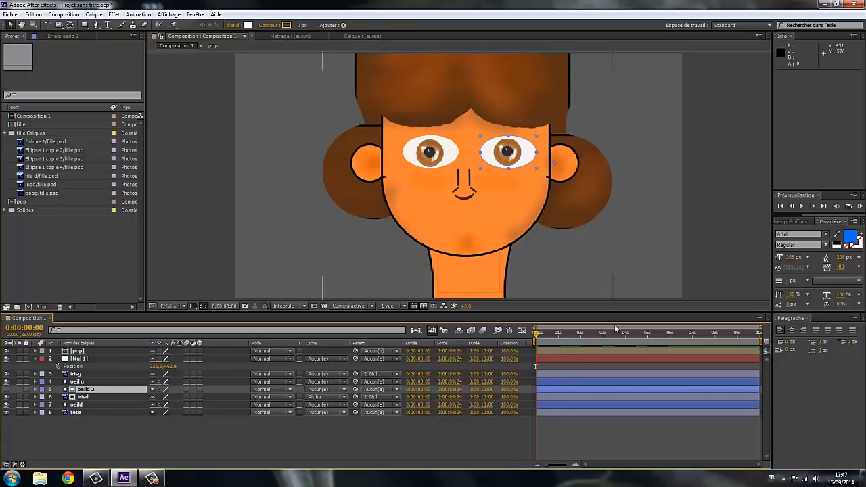
mouse_move(469, 285)
mouse_down()
mouse_move(487, 286)
mouse_move(479, 284)
mouse_up()
click(33, 15)
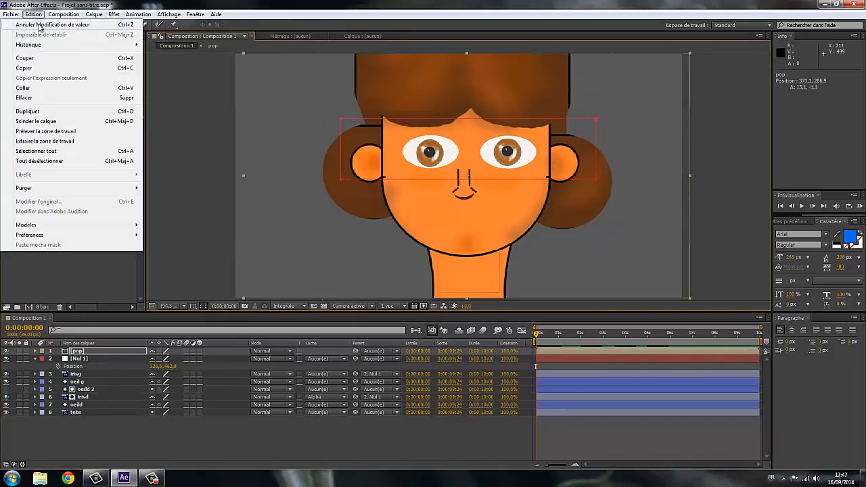
click(41, 25)
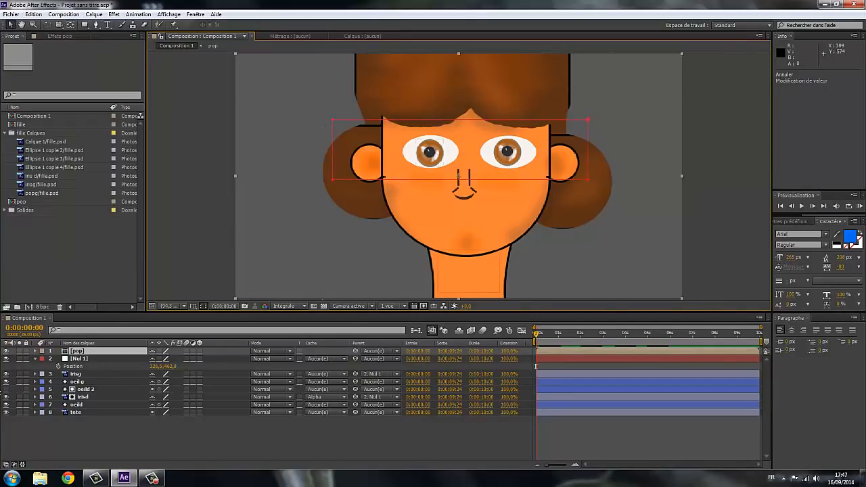
Step: Move Nul 1 around over the neck to test the iris matte, leaving it at about 325, 459
click(89, 358)
drag(474, 282, 452, 287)
drag(507, 285, 475, 284)
click(375, 365)
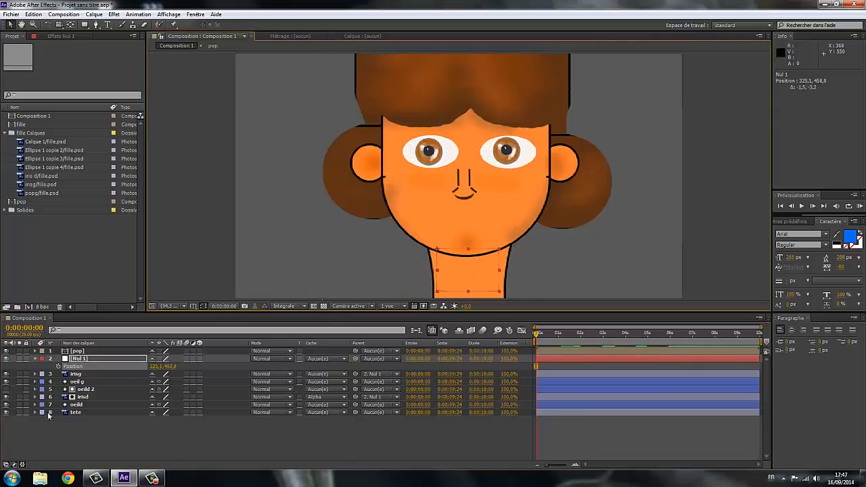
Step: Duplicate the oeil g layer, place the copy directly above irisg and set irisg's track matte to Alpha oeil g 2
click(81, 390)
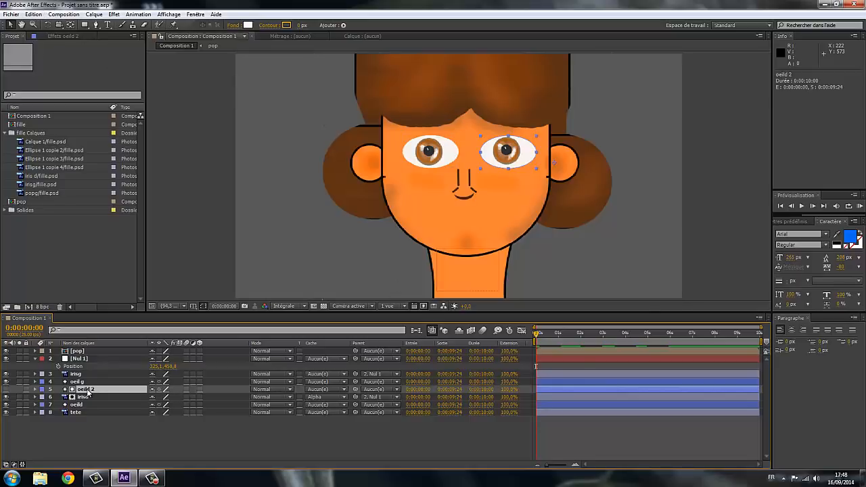
click(102, 446)
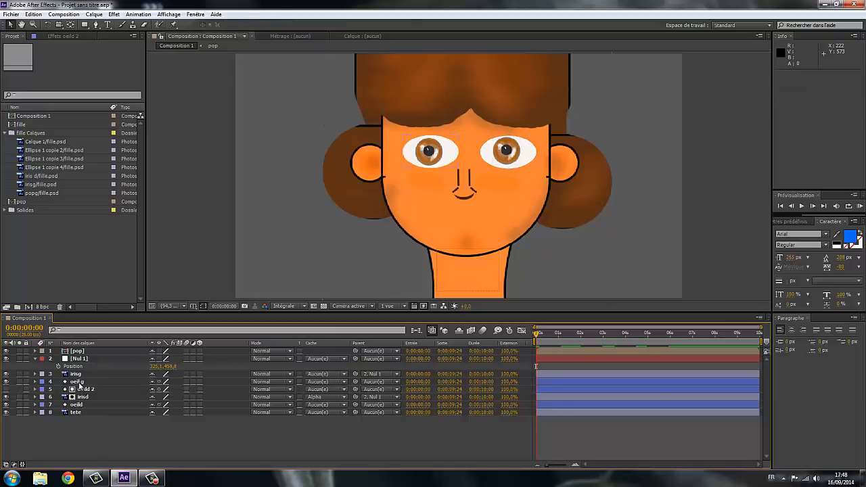
click(76, 381)
click(33, 14)
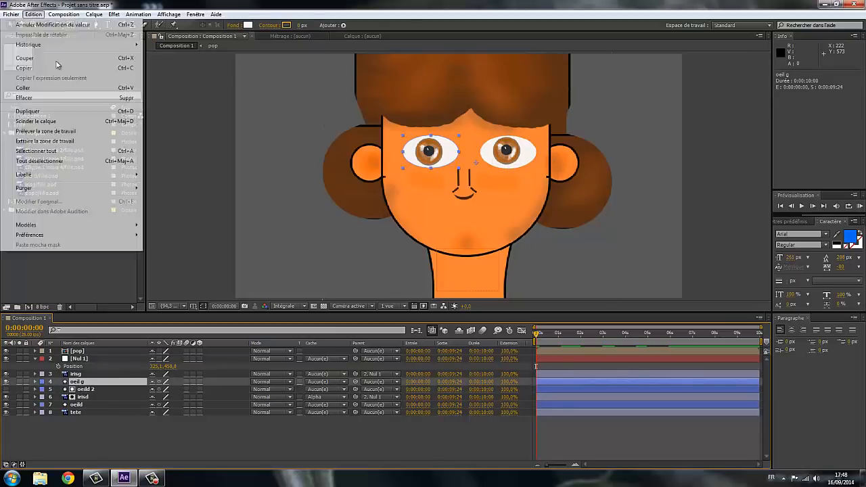
click(34, 113)
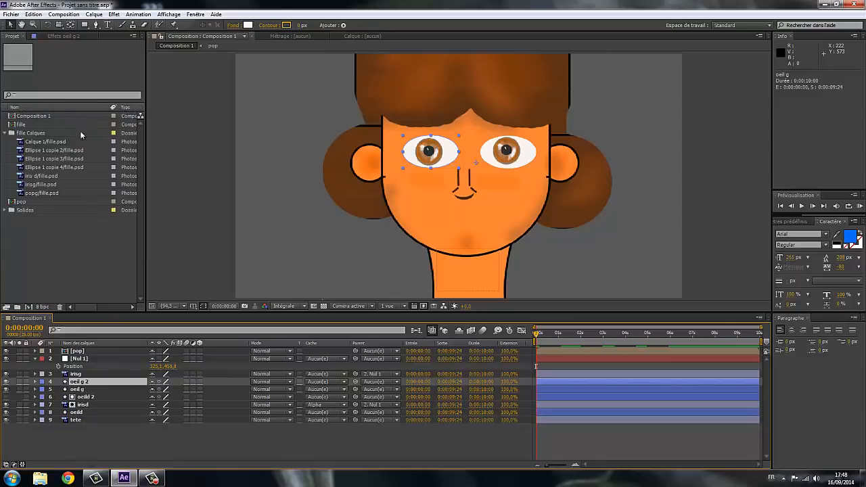
drag(82, 383, 80, 372)
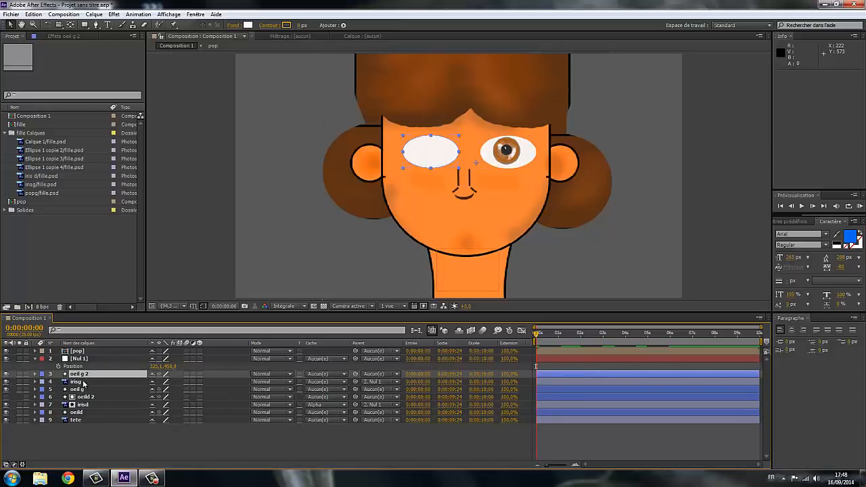
click(345, 383)
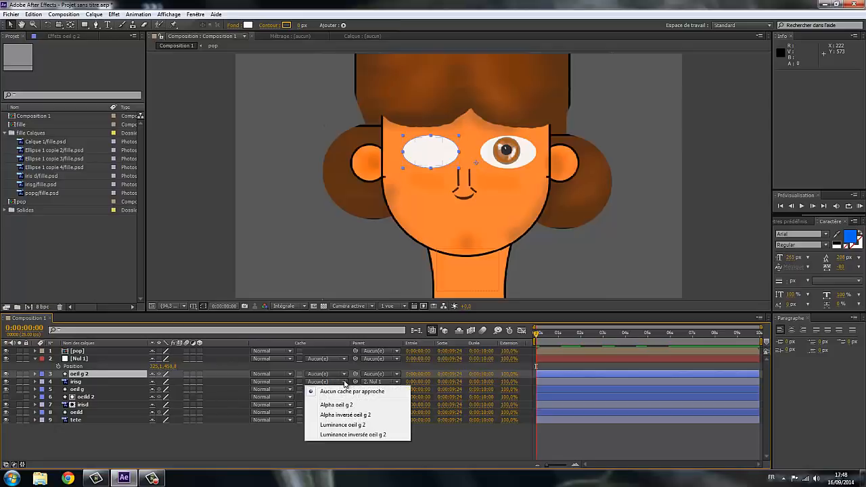
click(314, 405)
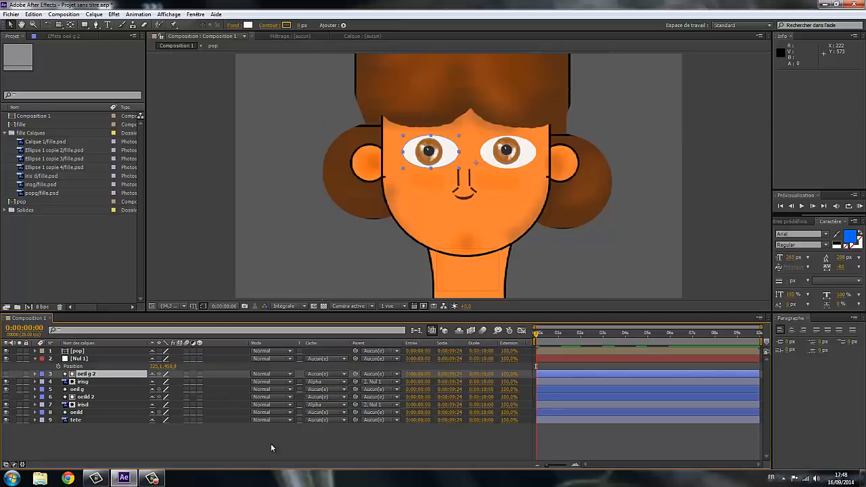
click(465, 276)
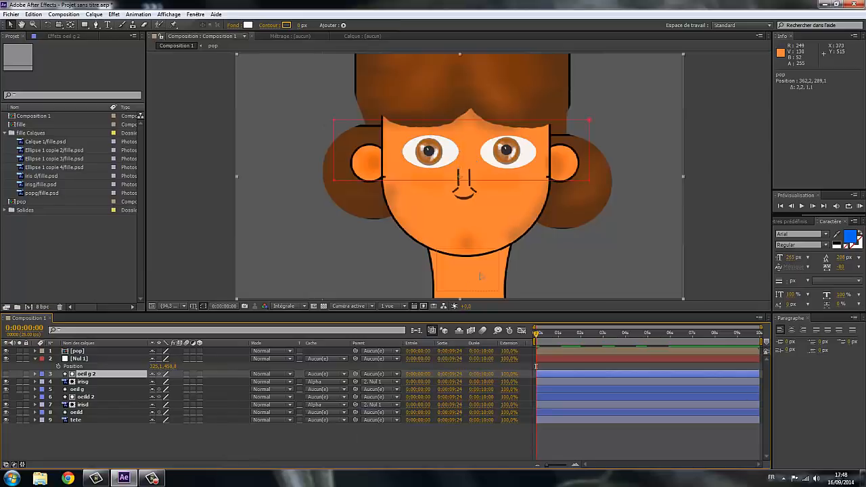
click(33, 15)
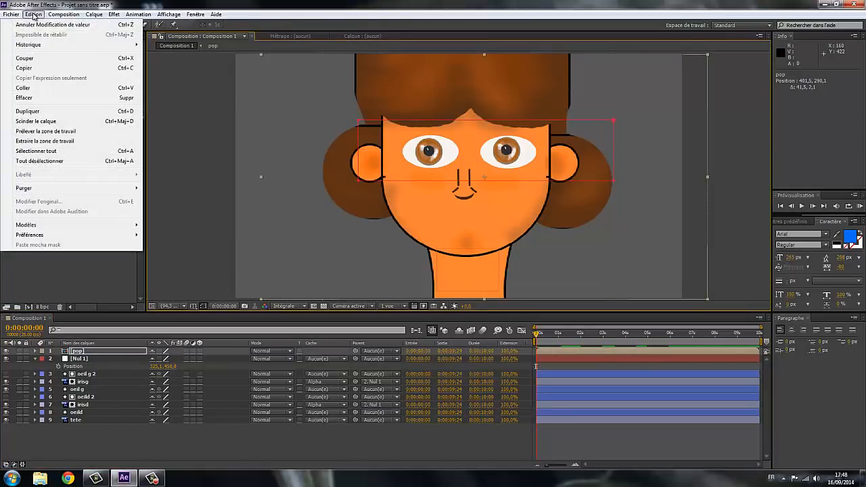
click(34, 25)
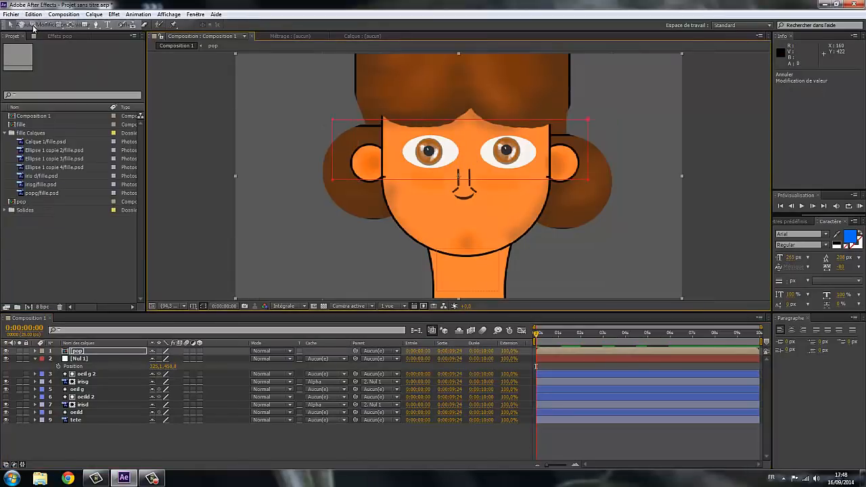
Step: Reposition Nul 1 over the neck at about 327, 463 so both irises sit centred in the eyes
click(79, 358)
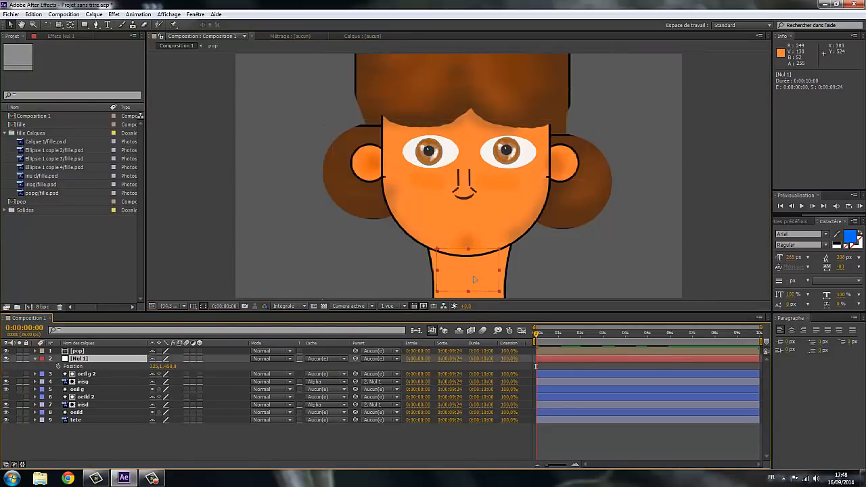
mouse_move(474, 279)
mouse_down()
mouse_move(499, 278)
mouse_move(455, 282)
mouse_move(487, 281)
mouse_move(476, 281)
mouse_up()
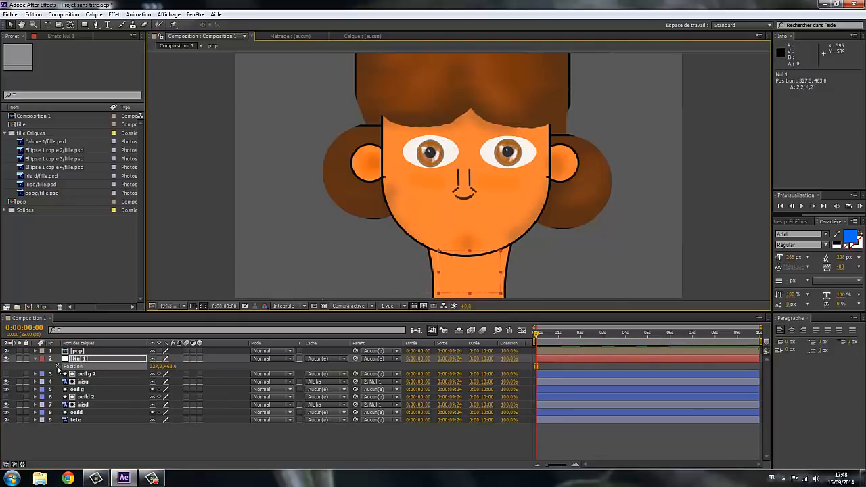
Step: Animate Nul 1's position from 0:00:00:00, shifting it right at 0:00:00:18 and back left to about 321, 463 at 0:00:01:08
click(57, 366)
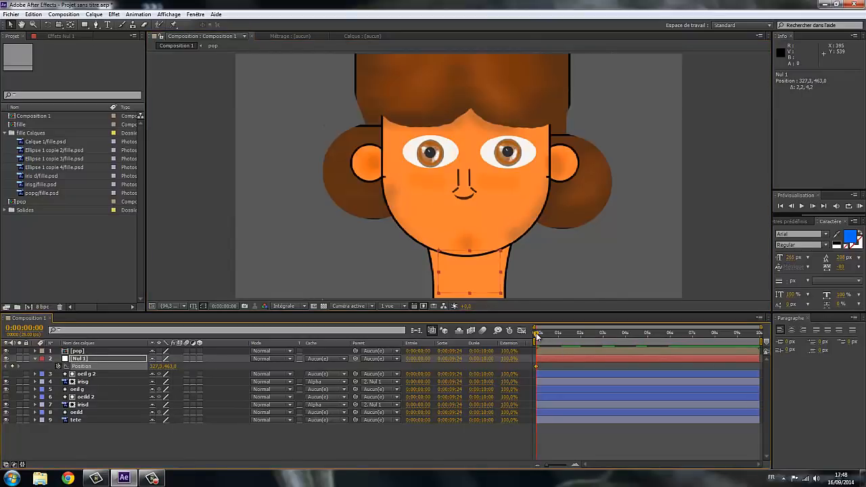
drag(537, 336, 553, 340)
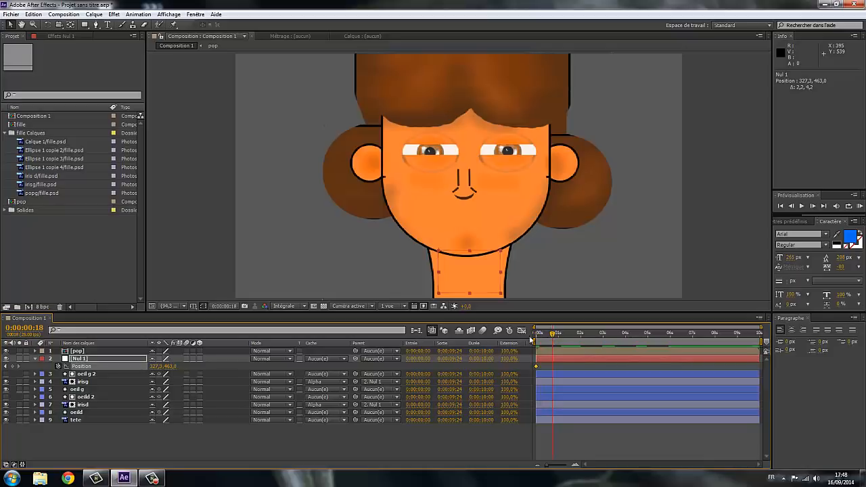
drag(469, 274, 484, 274)
drag(553, 334, 564, 334)
drag(496, 283, 475, 281)
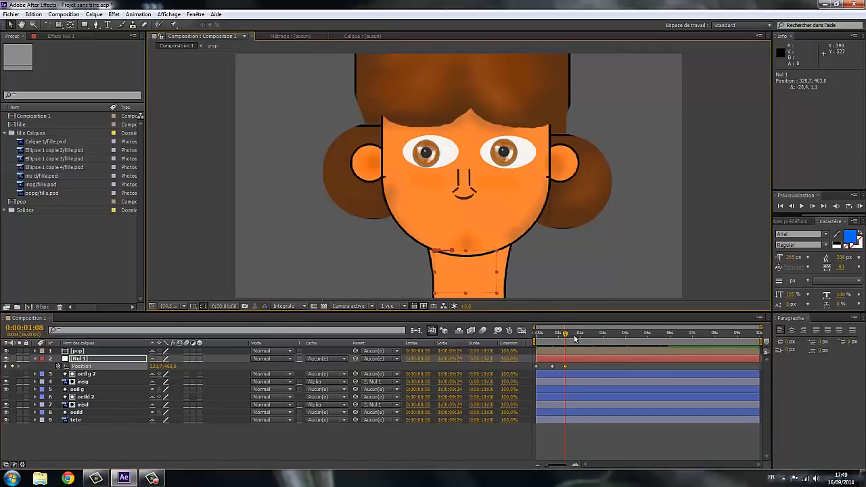
Step: Add Nul 1 position keyframes of about 321.5, 480 at 0:00:01:18 and about 331, 463 at 0:00:02:09
drag(564, 334, 574, 333)
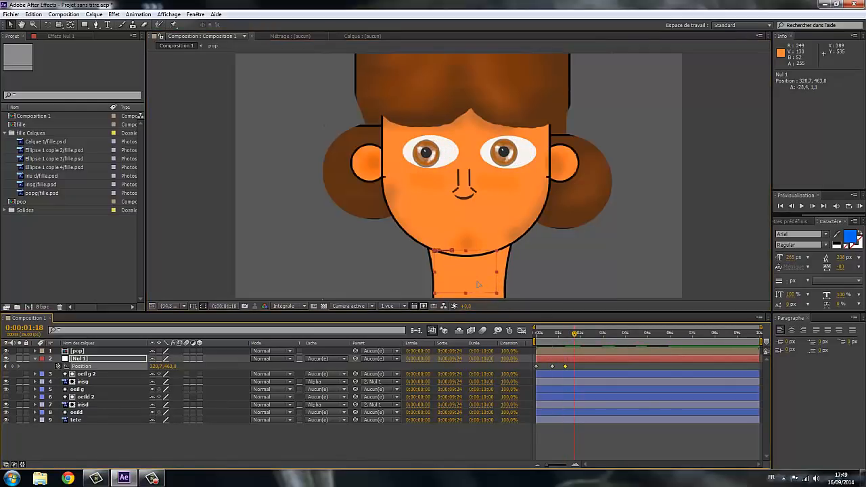
drag(482, 291, 482, 301)
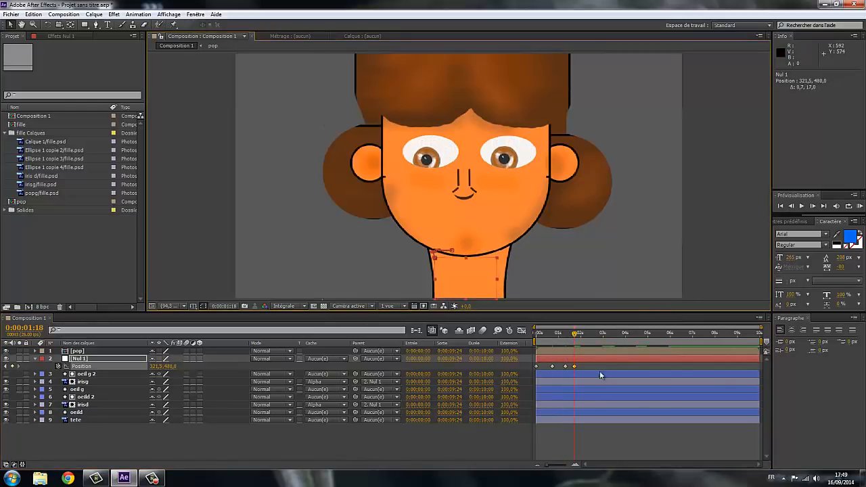
drag(574, 333, 589, 333)
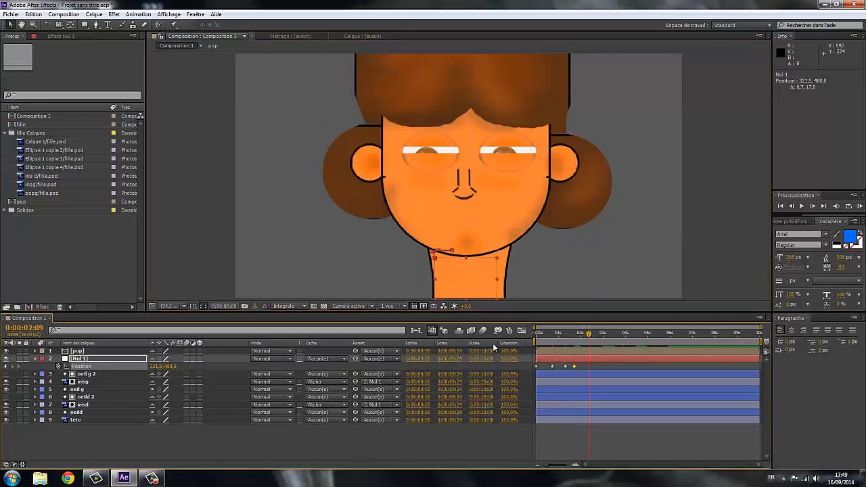
drag(469, 282, 476, 279)
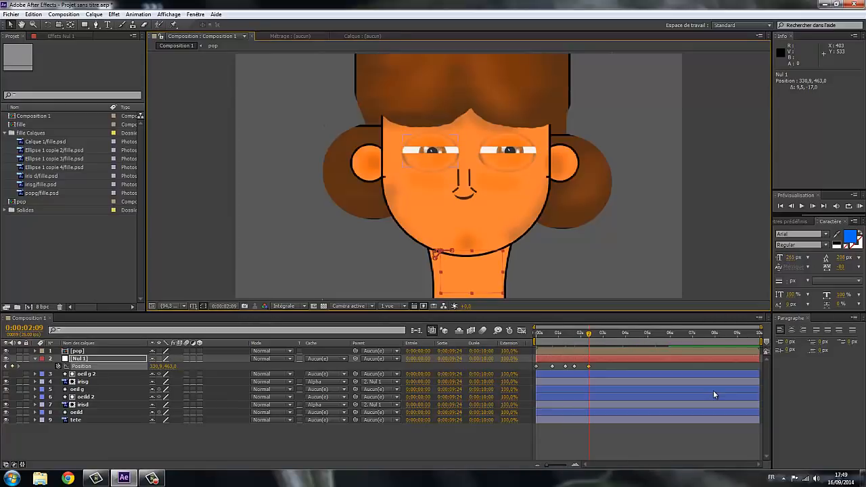
Step: Play the eye animation from the first frame, stop it, and collapse and deselect the Nul 1 layer
key(Home)
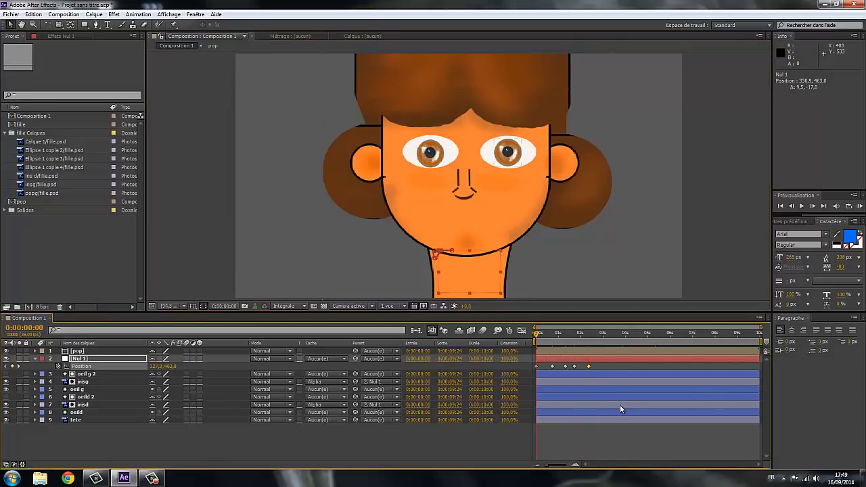
key(space)
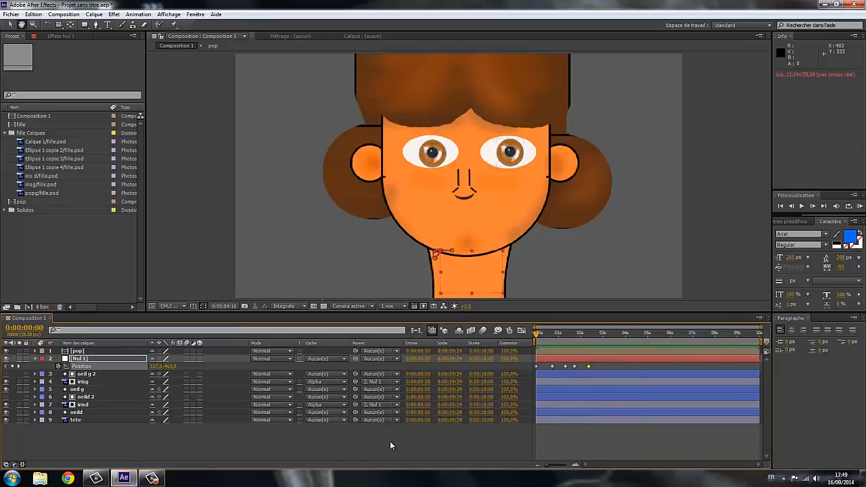
key(space)
click(36, 360)
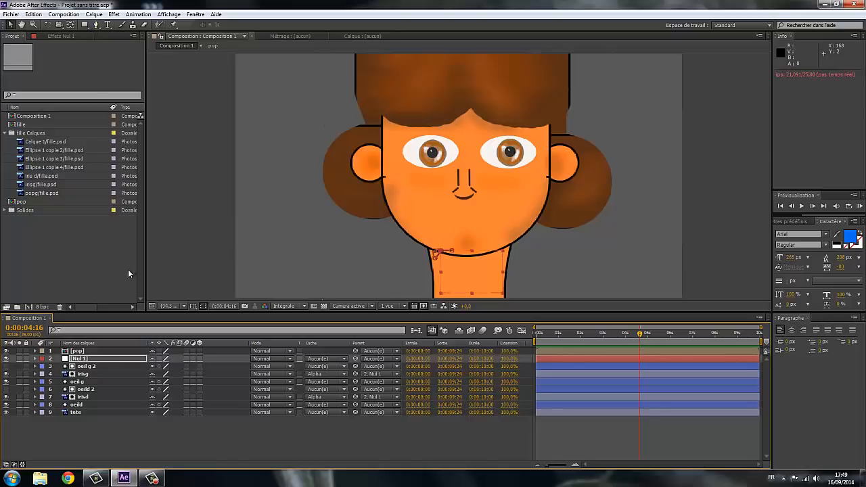
click(160, 434)
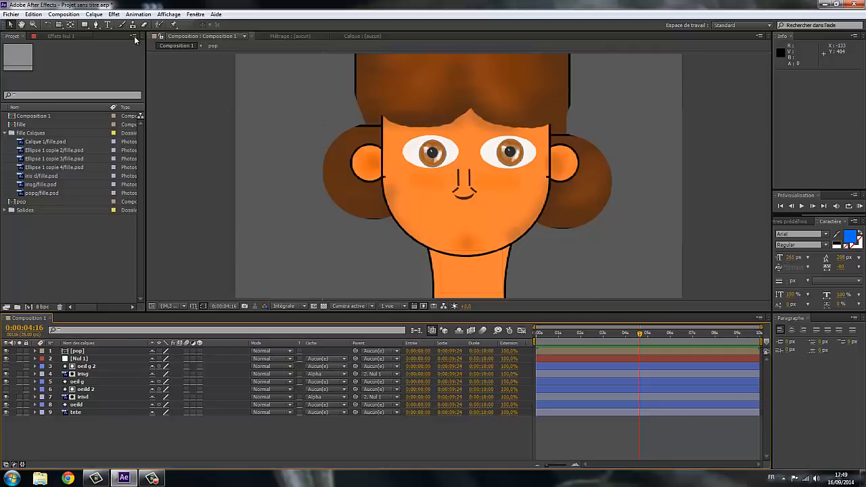
Step: Choose the Pen tool and set the shape fill colour to black
click(96, 24)
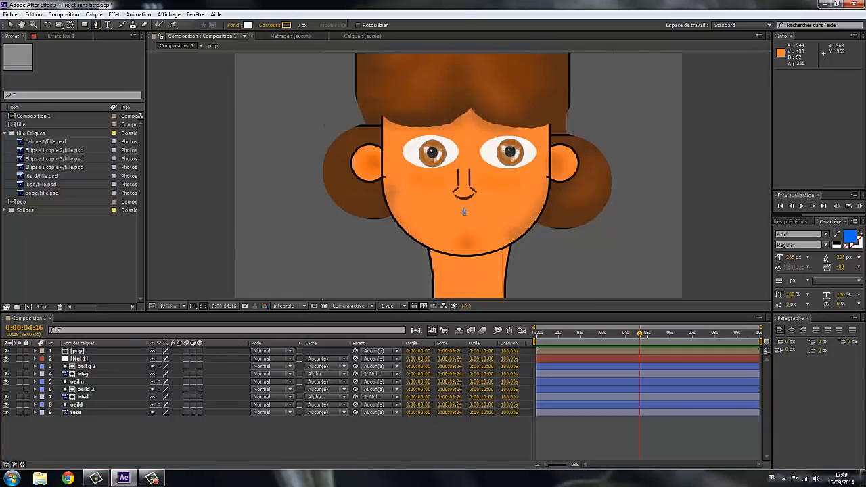
click(248, 25)
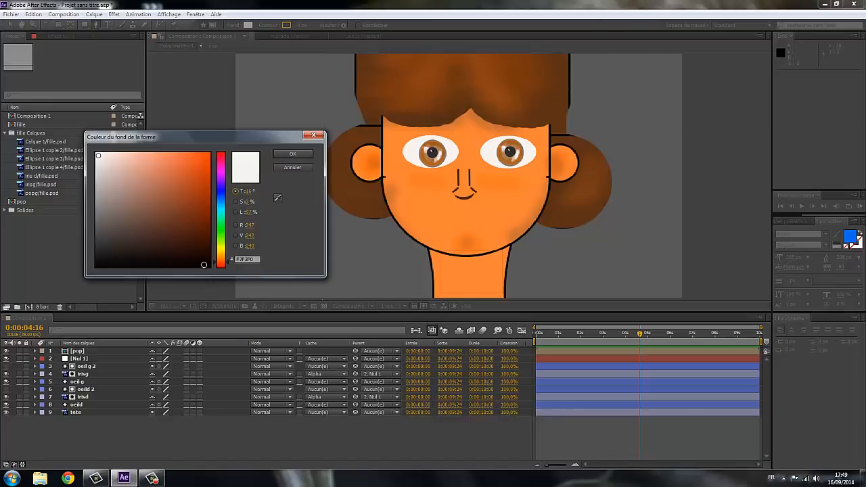
click(204, 264)
click(292, 153)
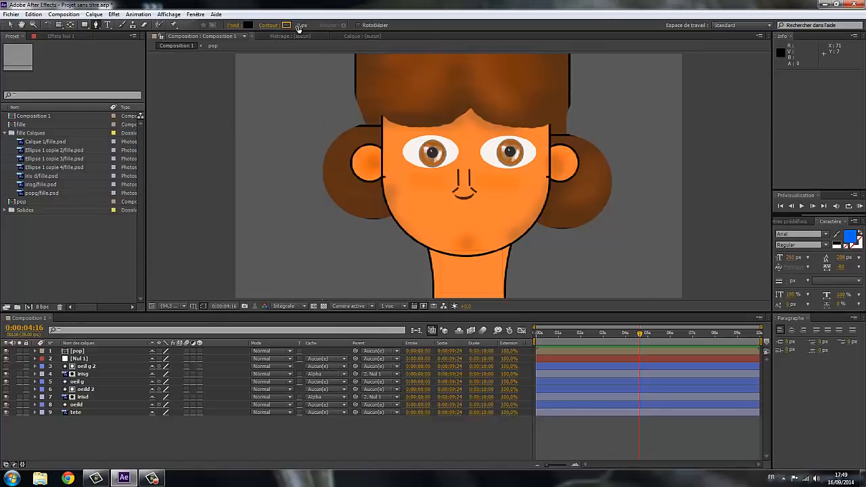
Step: Draw a closed four-point diamond mouth beneath the nose and fine-tune its upper and side points
click(464, 208)
click(502, 220)
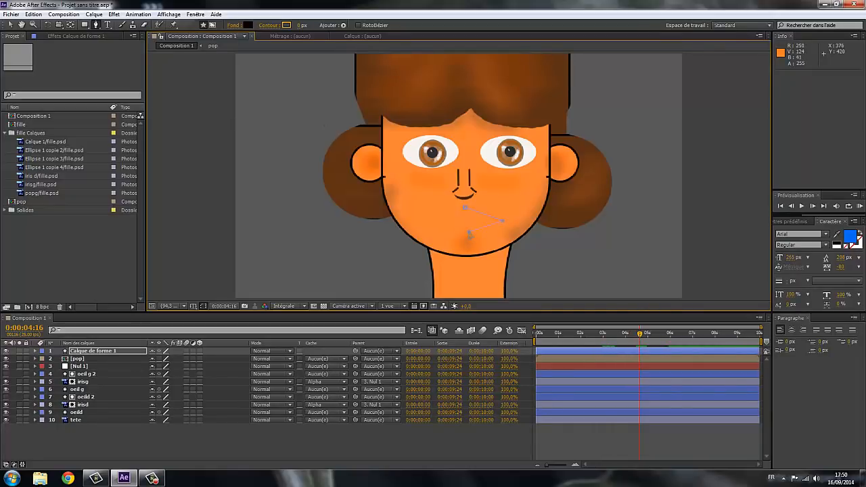
click(468, 233)
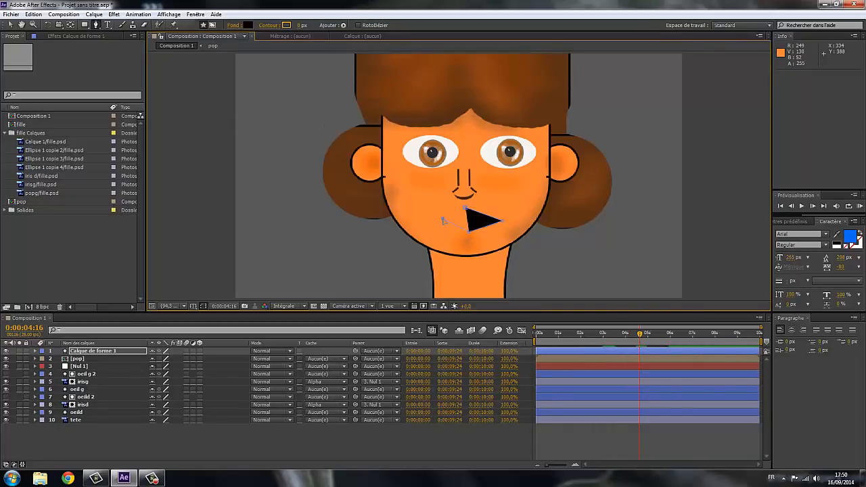
click(466, 213)
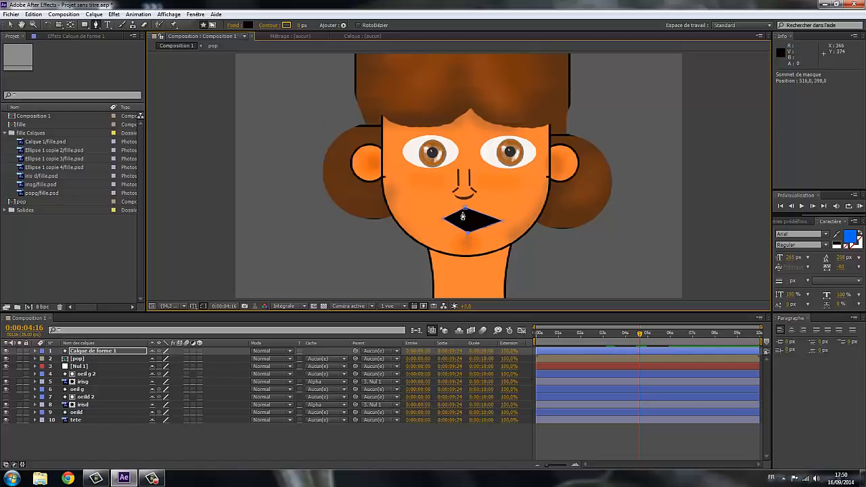
drag(464, 208, 472, 211)
click(443, 220)
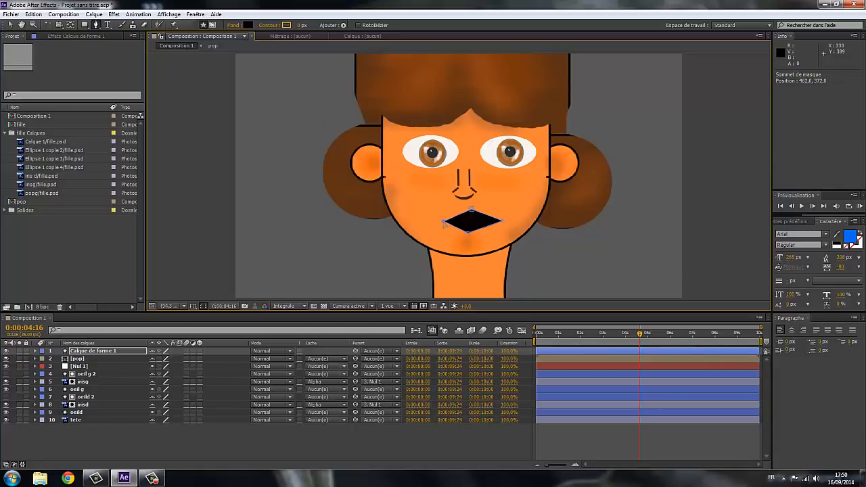
click(502, 222)
drag(503, 223, 503, 224)
Step: Enable keyframing on the mouth shape's Tracé property and move its first keyframe to 0:00:00:01
click(35, 351)
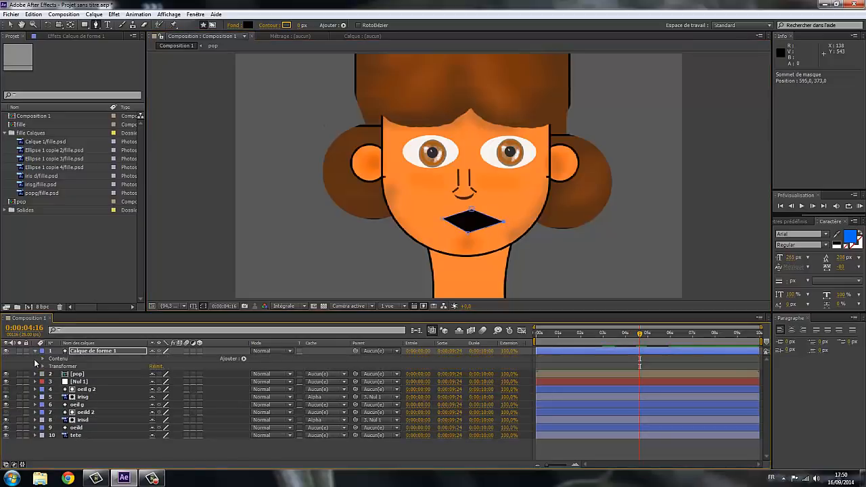
click(40, 360)
click(43, 358)
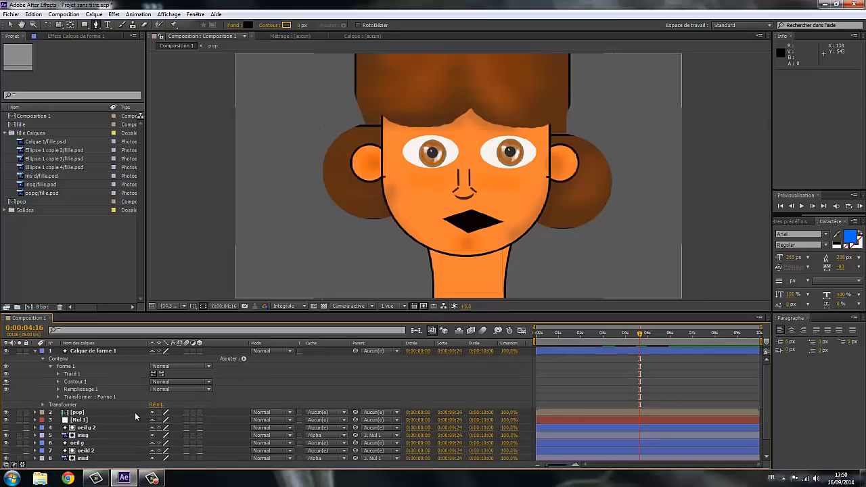
click(58, 374)
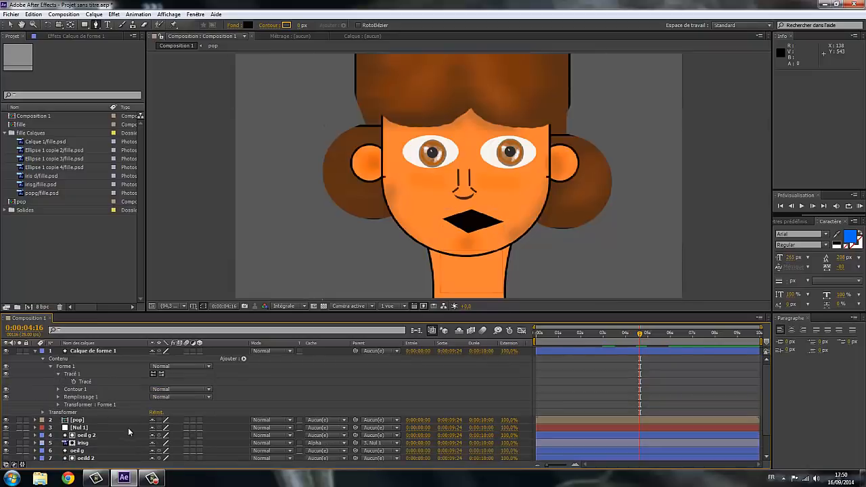
click(74, 382)
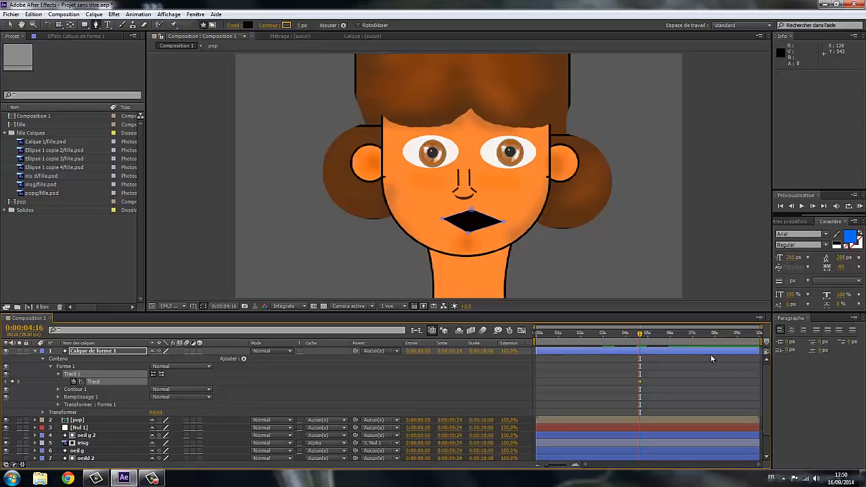
drag(640, 384, 588, 384)
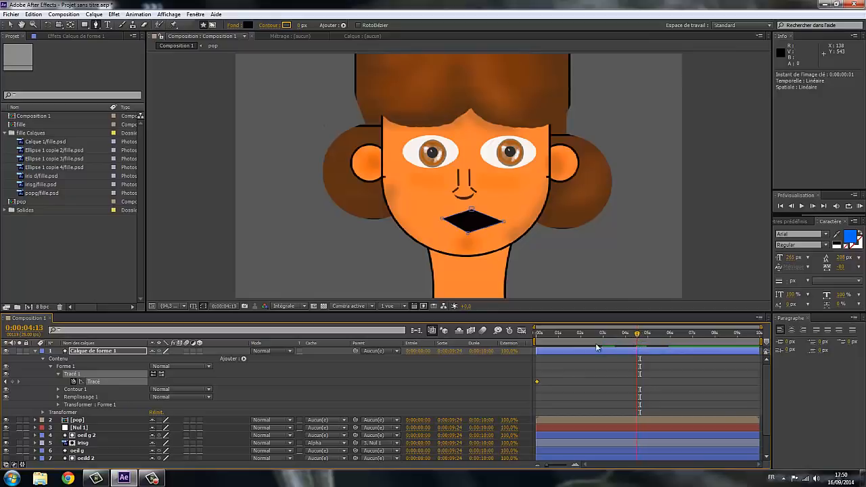
Step: Keyframe the mouth path with its upper point lowered at 0:00:00:19, and as a downturned, upward-pointing shape at 0:00:01:12
drag(639, 332, 552, 355)
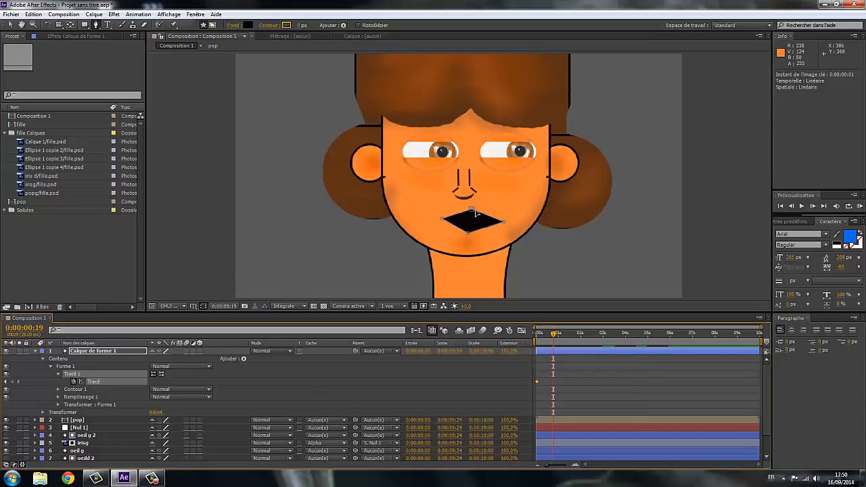
drag(475, 212, 470, 221)
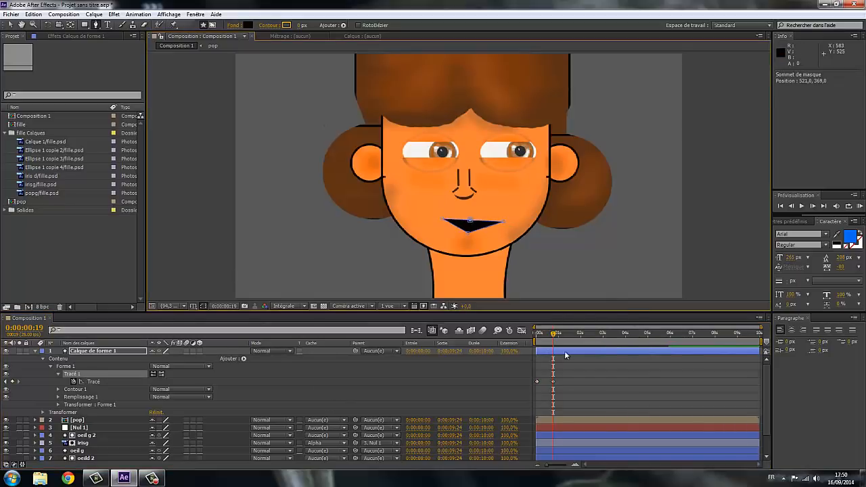
click(557, 334)
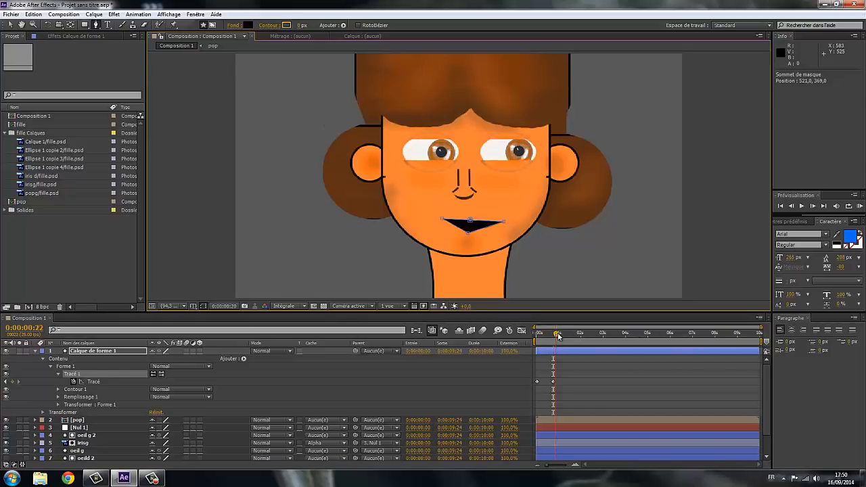
drag(557, 335, 568, 334)
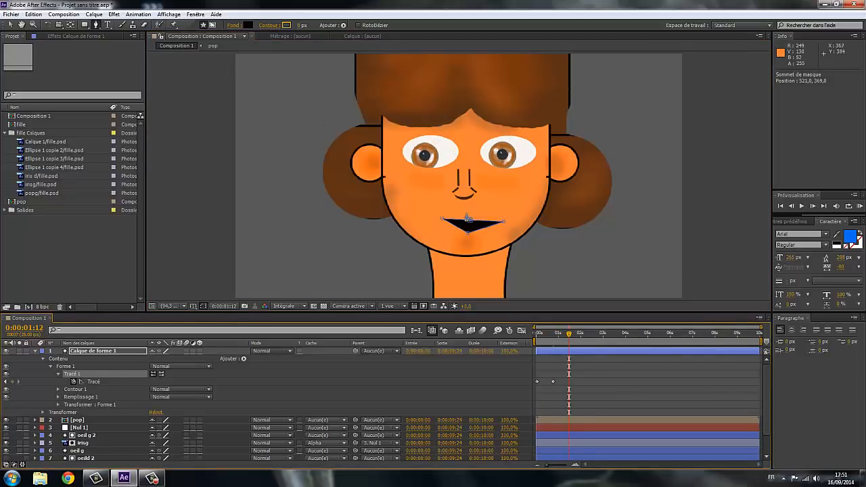
drag(471, 222, 501, 229)
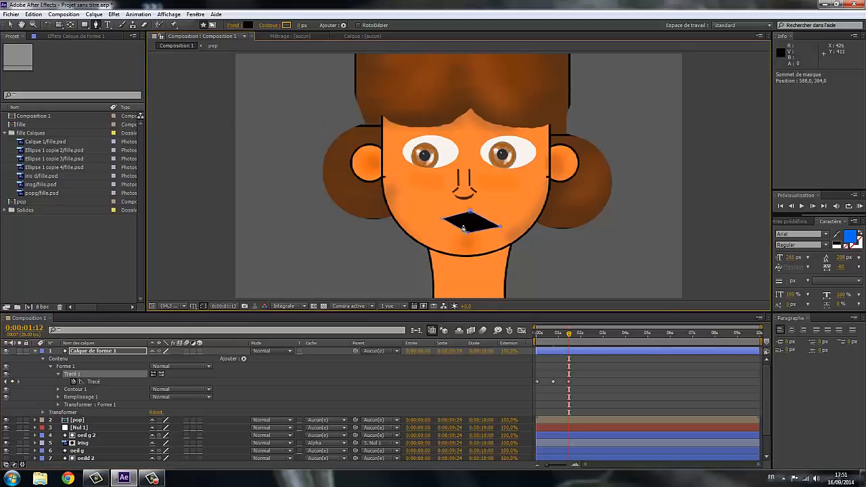
drag(443, 219, 444, 228)
drag(501, 230, 470, 225)
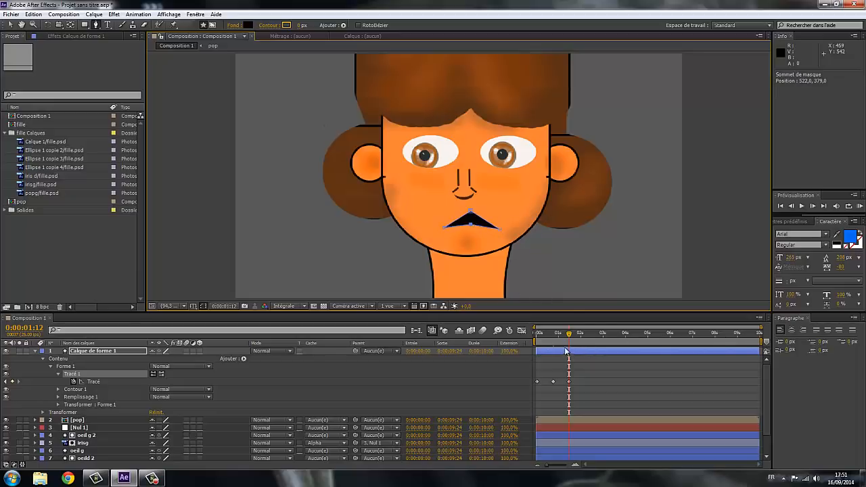
Step: Keyframe the mouth path with its bottom point lowered at 0:00:02:02, and as a wider diamond with raised corners at 0:00:02:12
drag(569, 334, 583, 334)
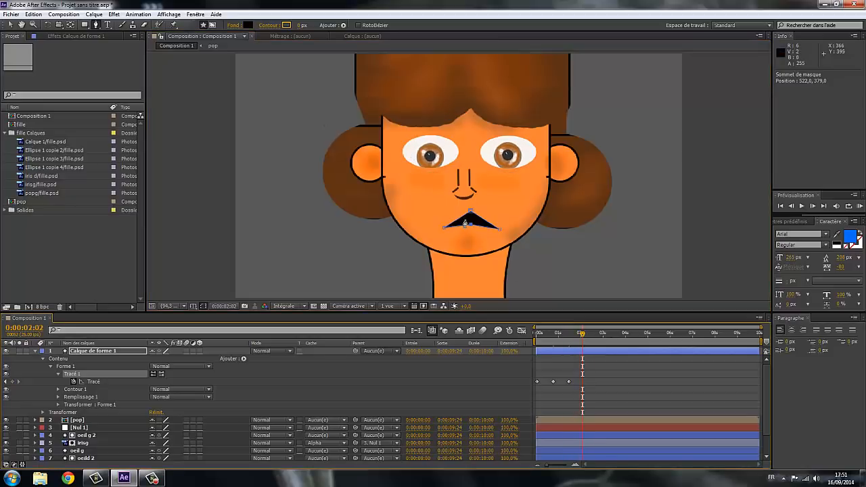
drag(465, 222, 469, 235)
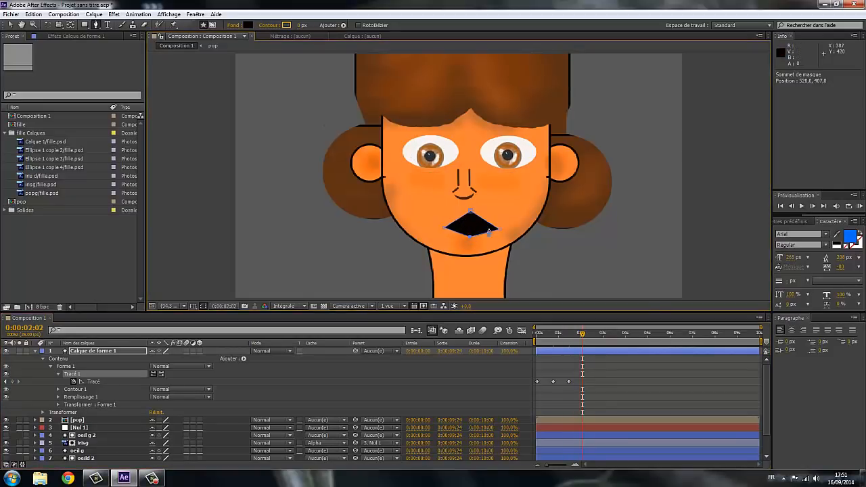
drag(581, 333, 592, 370)
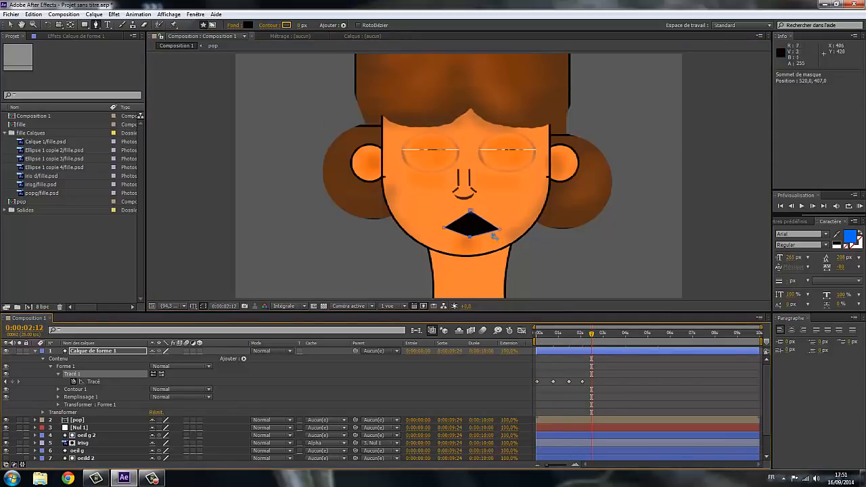
drag(498, 229, 505, 219)
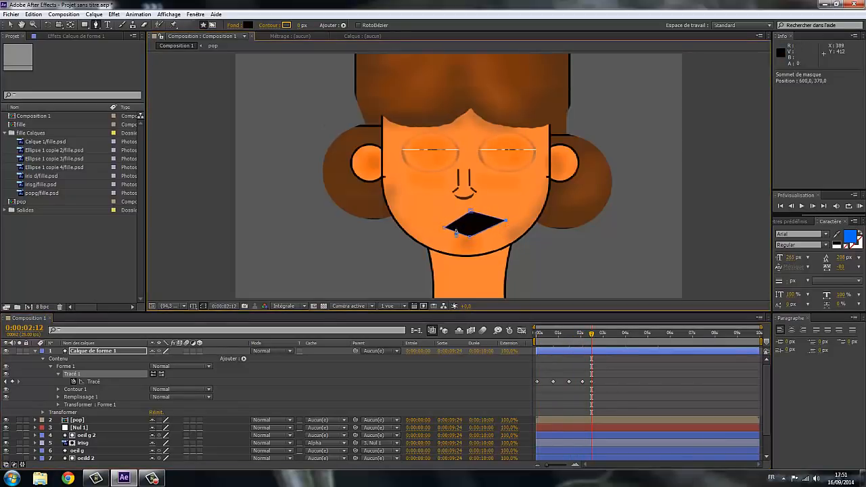
drag(444, 230, 473, 205)
drag(471, 237, 473, 238)
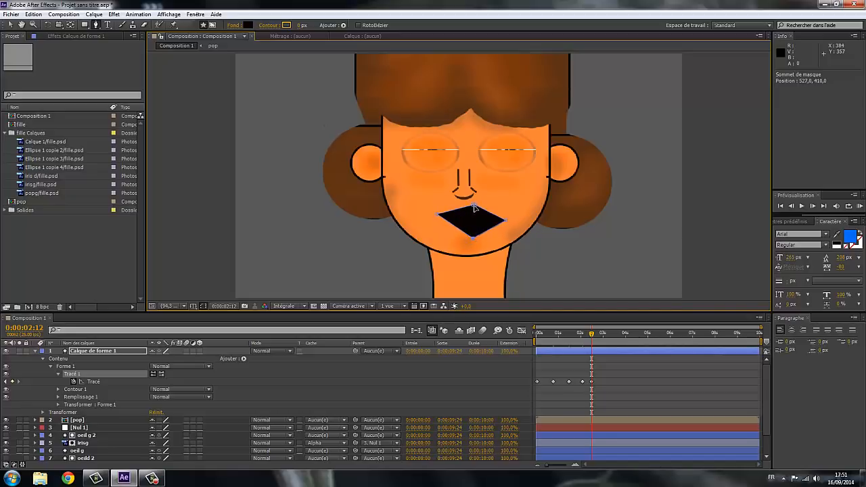
drag(474, 206, 470, 230)
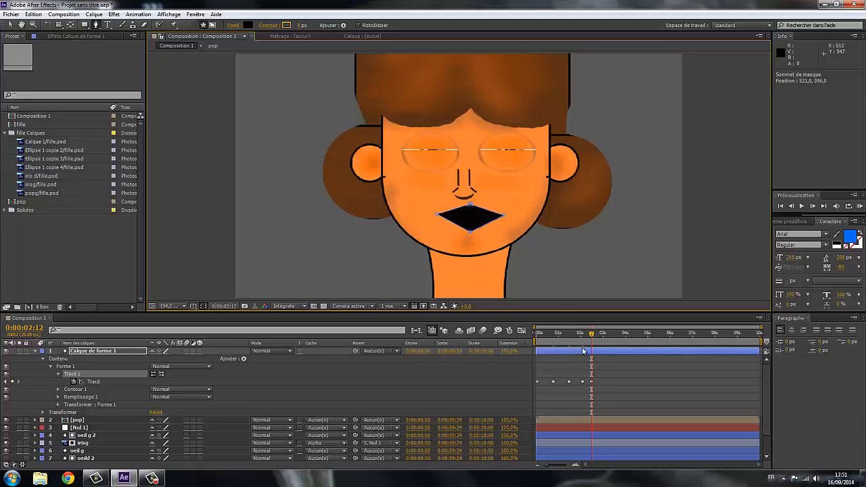
Step: At 0:00:02:22, collapse and deselect the mouth layer, and set the shape fill colour to off-white FBF2EF
mouse_move(591, 334)
mouse_down()
mouse_move(541, 352)
mouse_move(600, 349)
mouse_up()
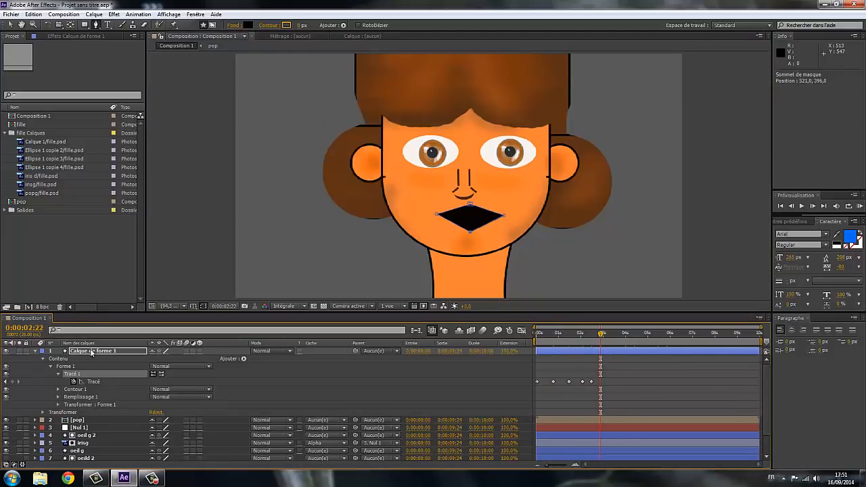
click(36, 351)
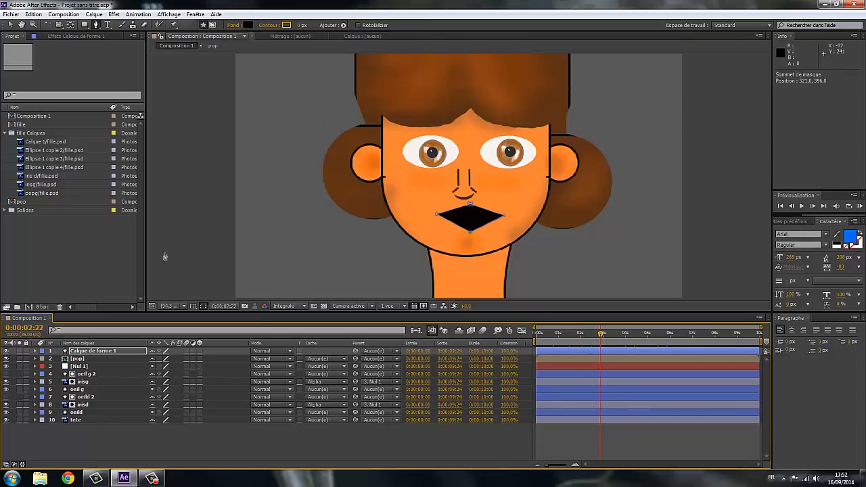
click(127, 437)
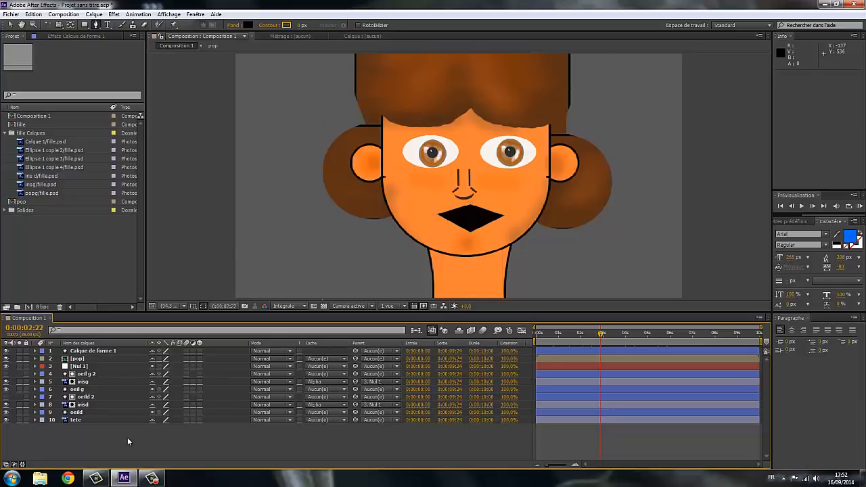
click(248, 25)
click(100, 154)
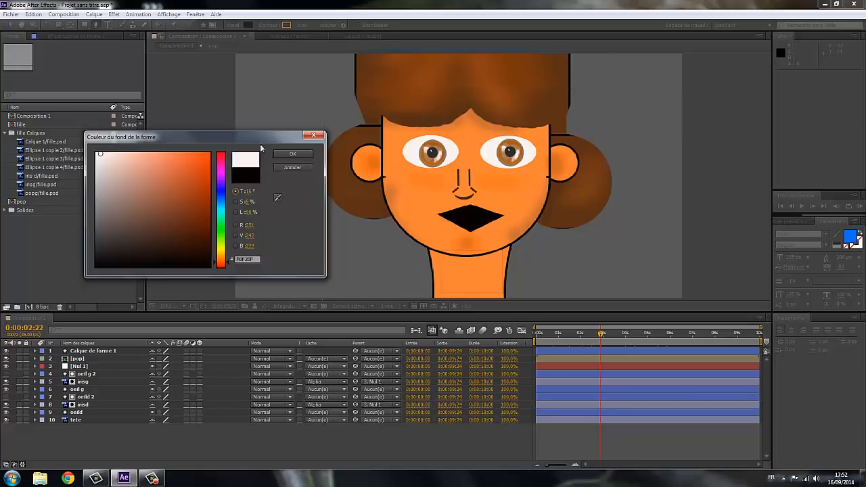
click(292, 153)
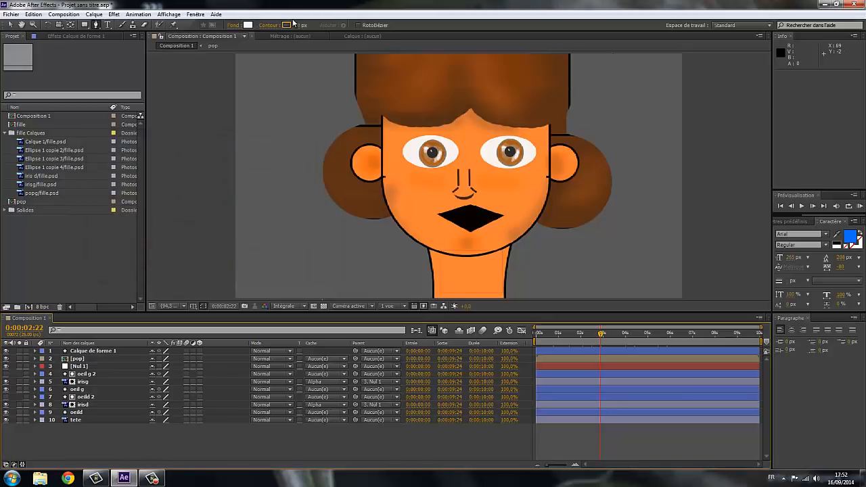
Step: Draw an off-white four-point block of upper teeth over the mouth's upper half with the Pen tool and straighten its corners
click(96, 25)
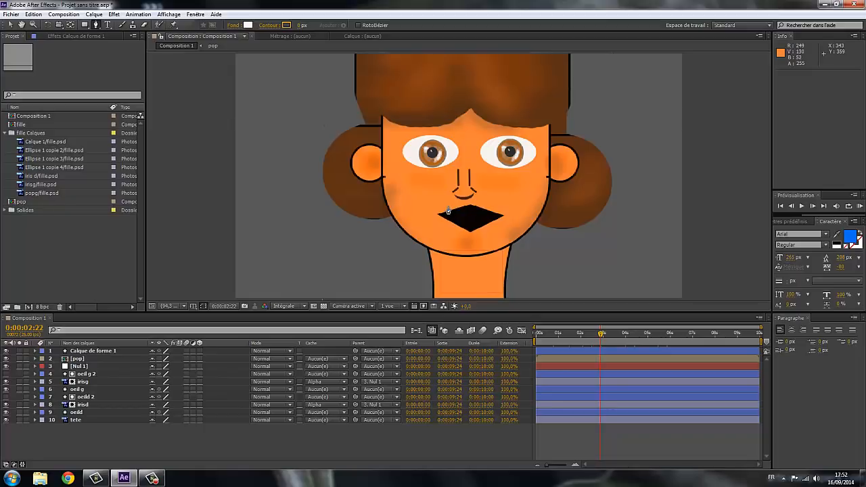
click(448, 211)
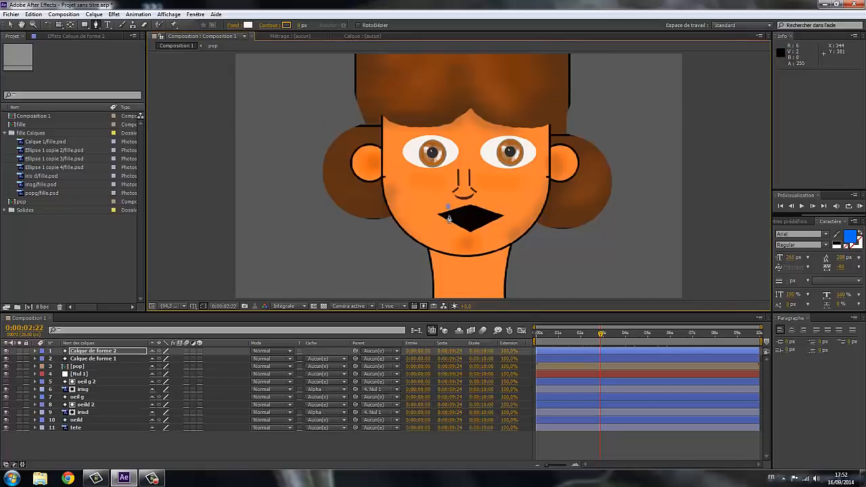
click(488, 215)
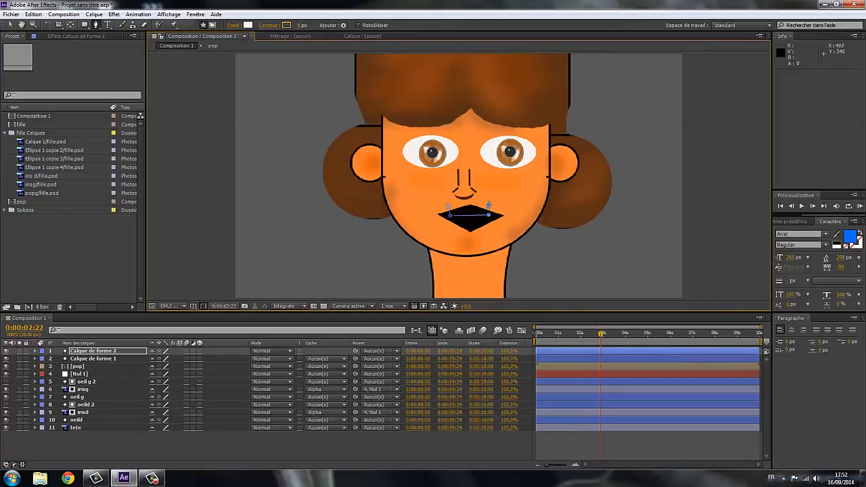
click(488, 203)
click(448, 204)
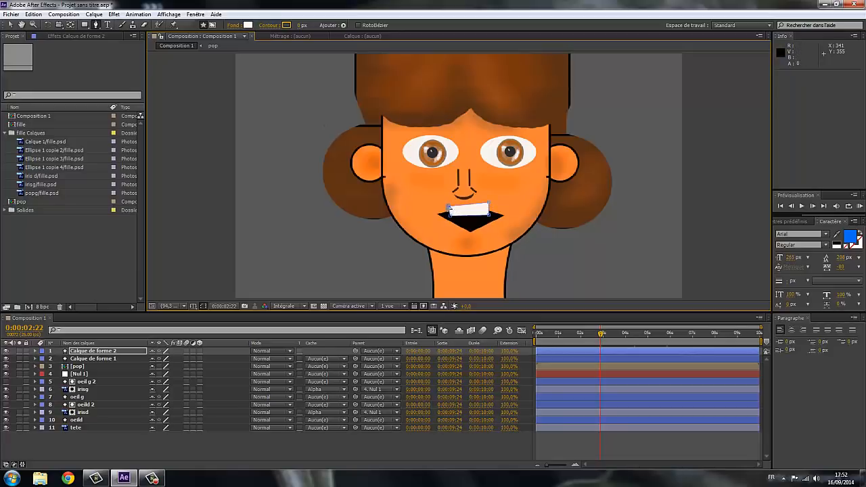
click(449, 212)
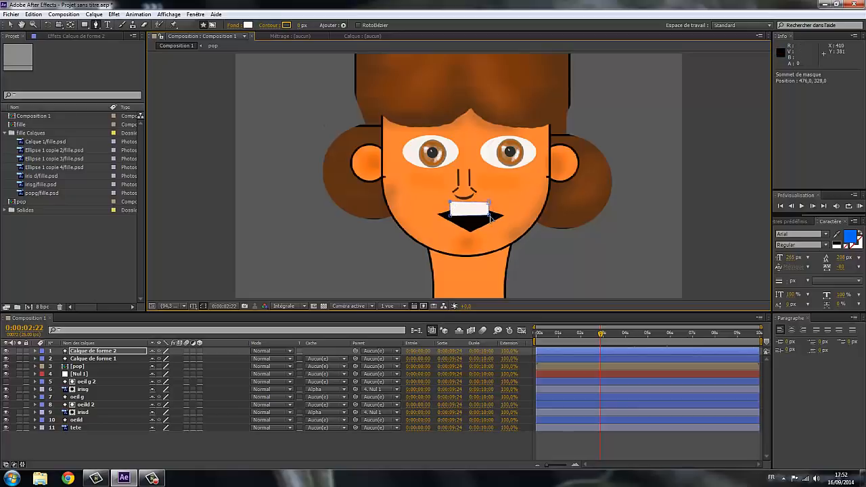
drag(489, 203, 489, 201)
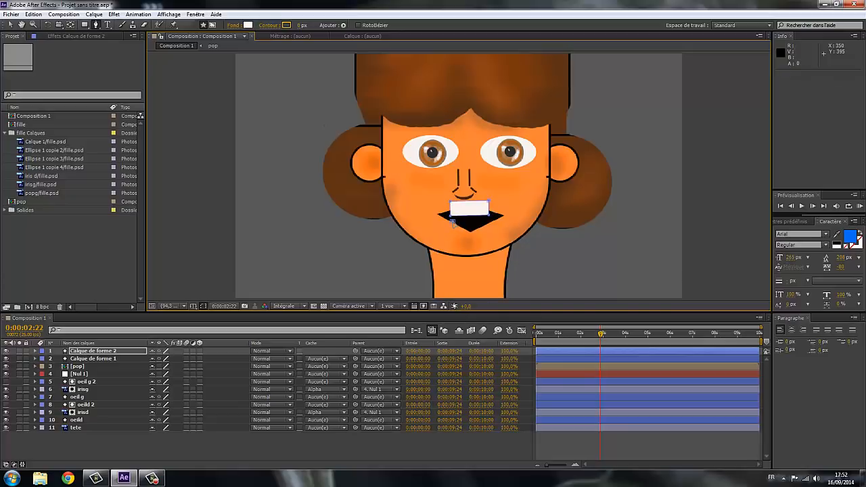
Step: Draw a second closed four-point block on the same shape layer as the lower teeth, leaving a thin gap below the upper ones
click(489, 220)
click(489, 229)
click(453, 230)
click(452, 221)
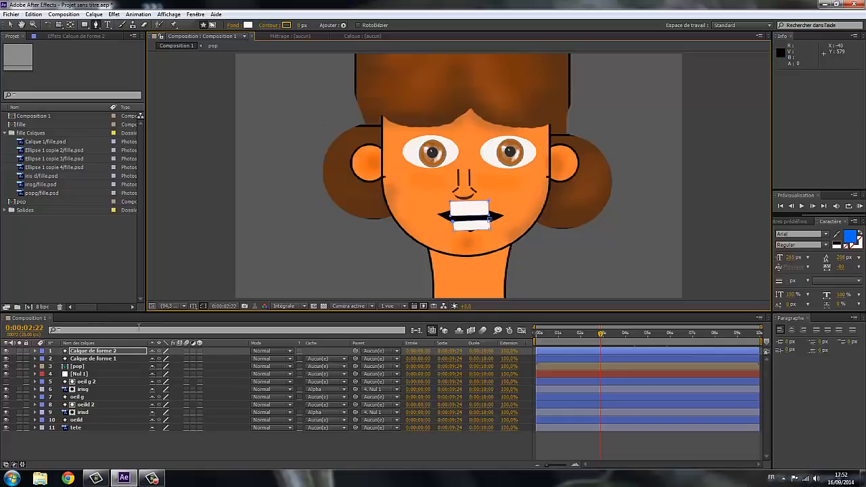
Step: Rename the mouth's shape layer, Calque de forme 1, as bouche
click(103, 362)
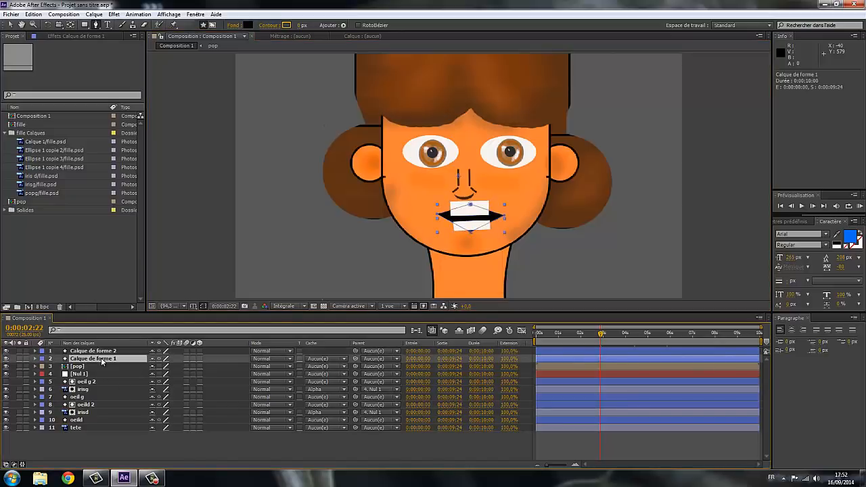
right_click(102, 362)
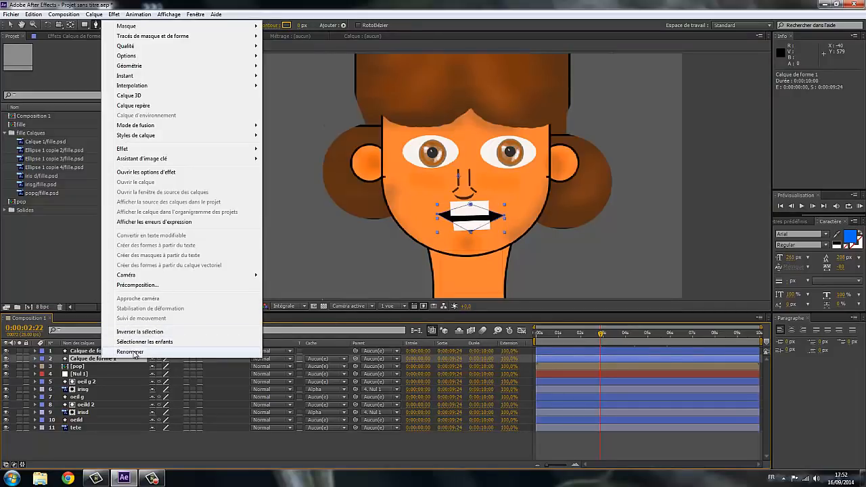
click(129, 352)
text(b)
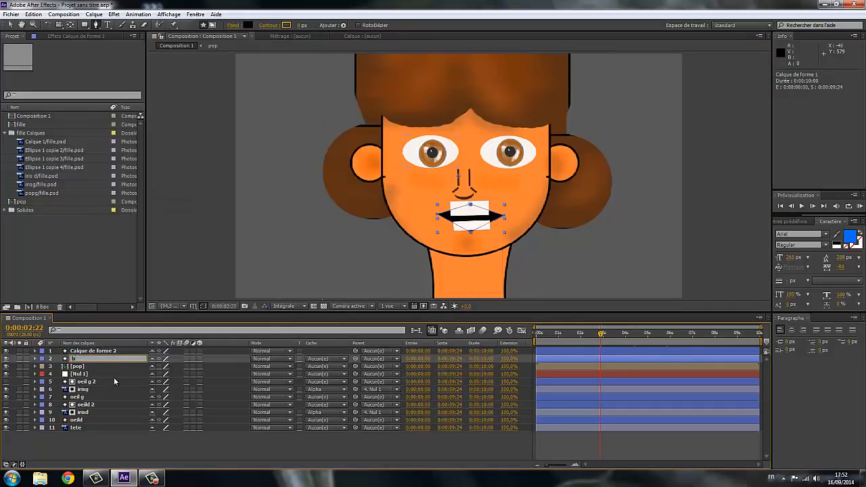
text(ouche)
Step: Rename the teeth's shape layer, Calque de forme 2, as dents
click(90, 351)
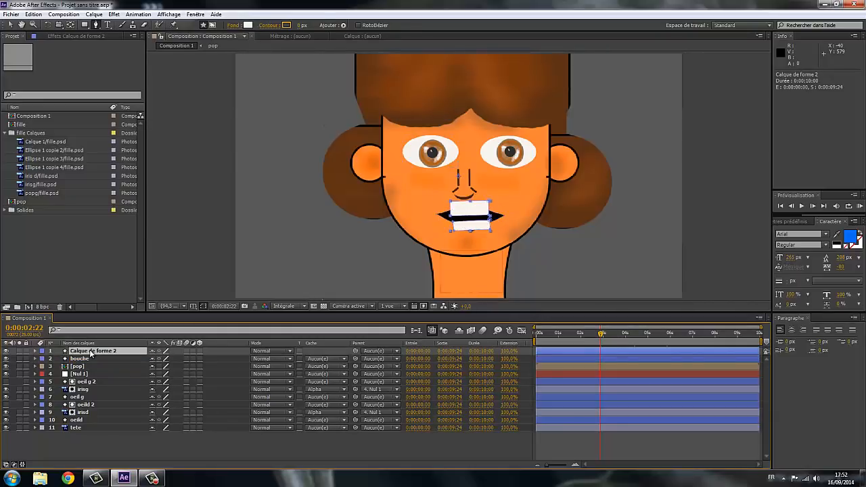
right_click(91, 351)
click(115, 344)
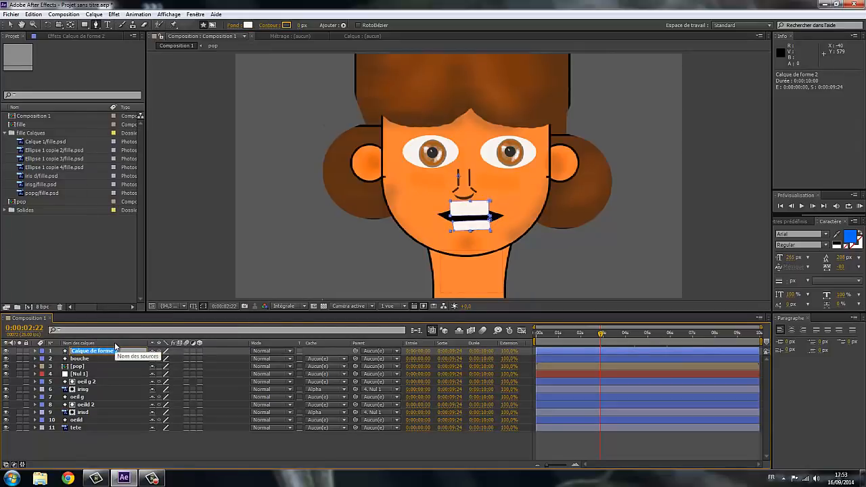
text(dents)
Step: Duplicate the bouche layer and place the copy above the dents layer
click(80, 359)
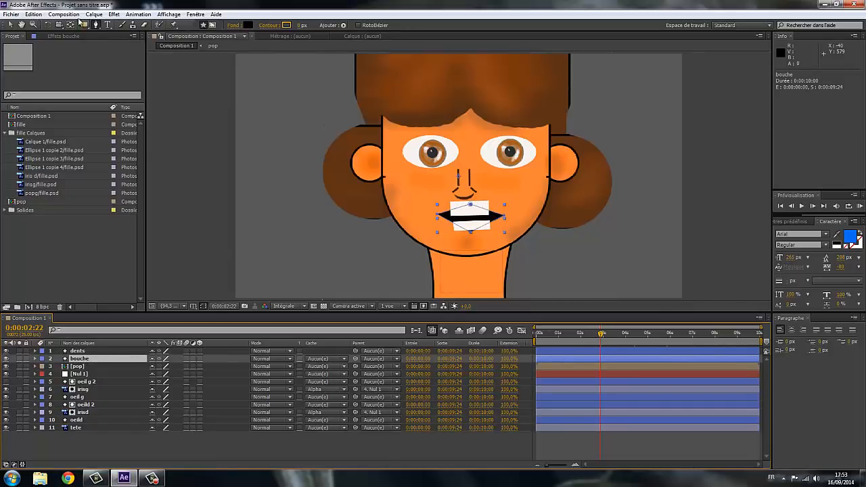
click(33, 14)
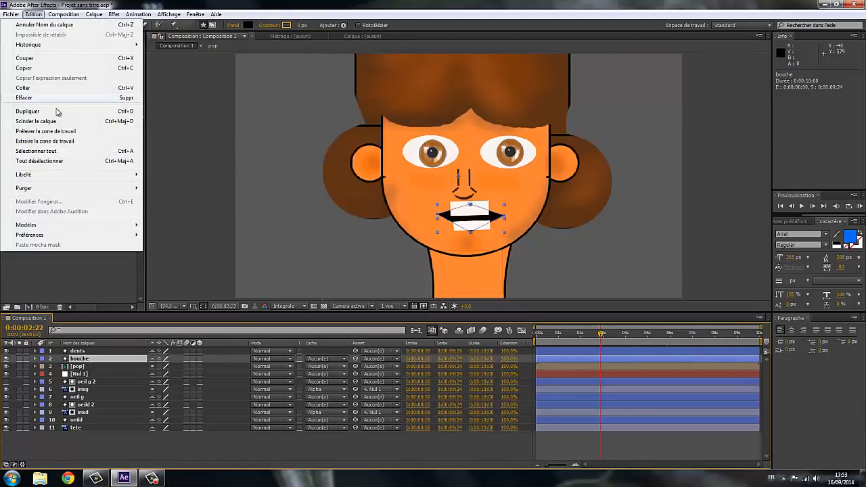
click(58, 112)
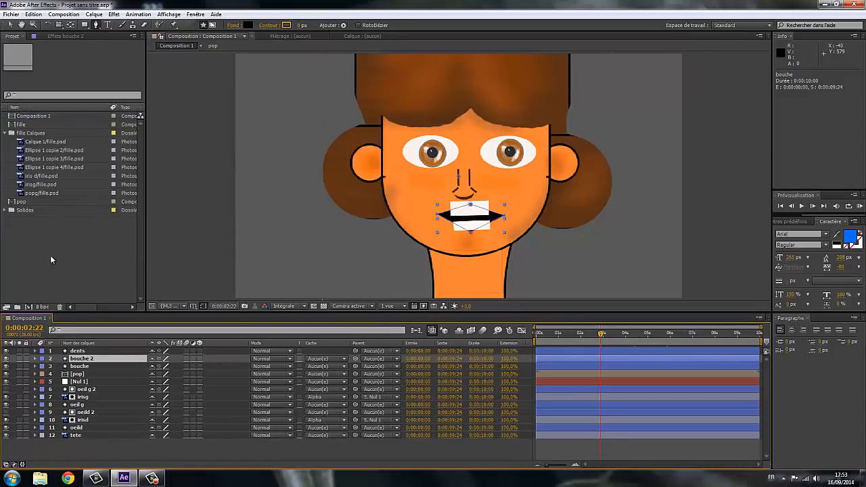
drag(82, 359, 82, 349)
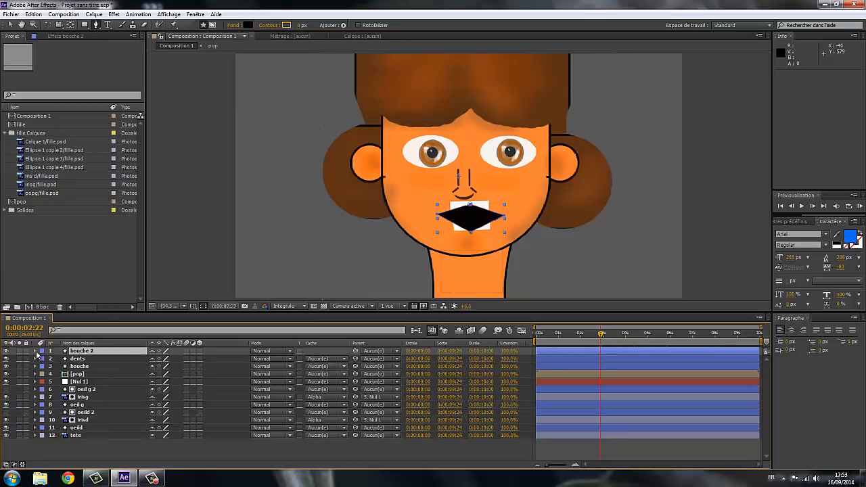
Step: Expand the copied mouth layer down to Forme 1's Tracé property and remove all of its keyframes
click(36, 351)
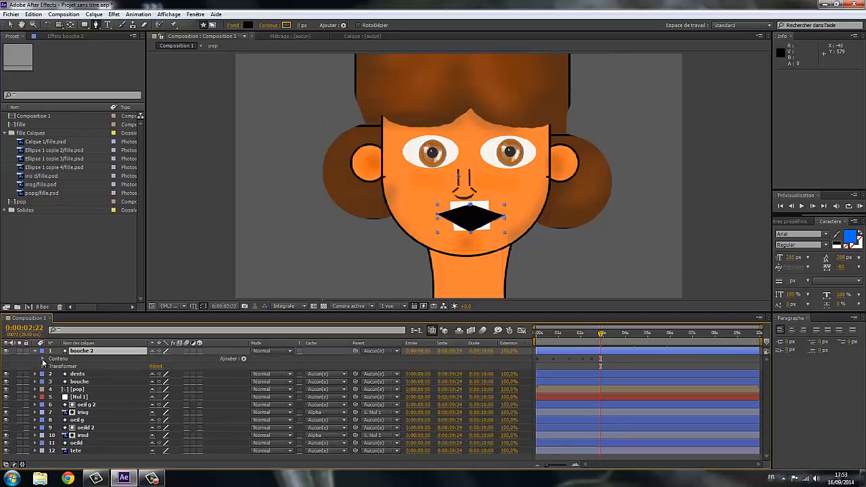
click(42, 358)
click(50, 366)
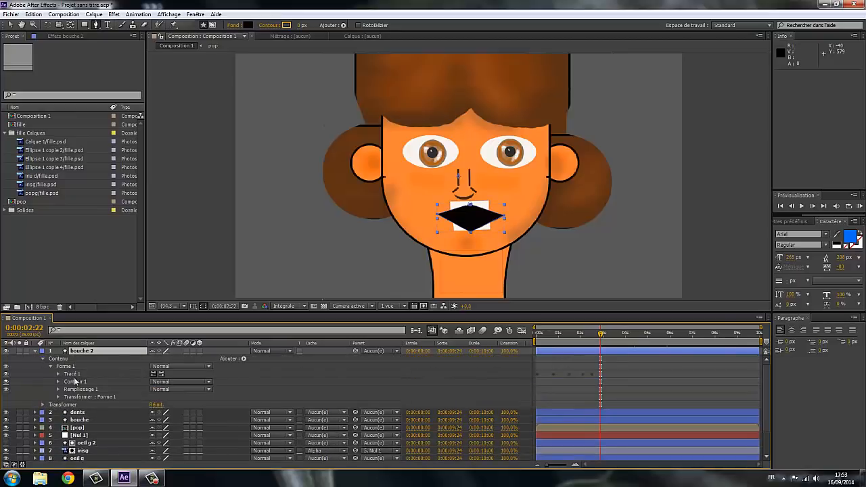
click(58, 373)
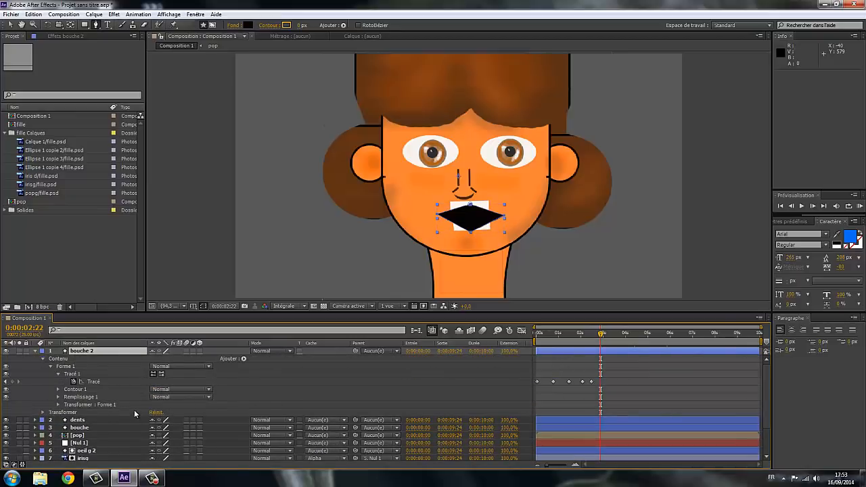
click(73, 383)
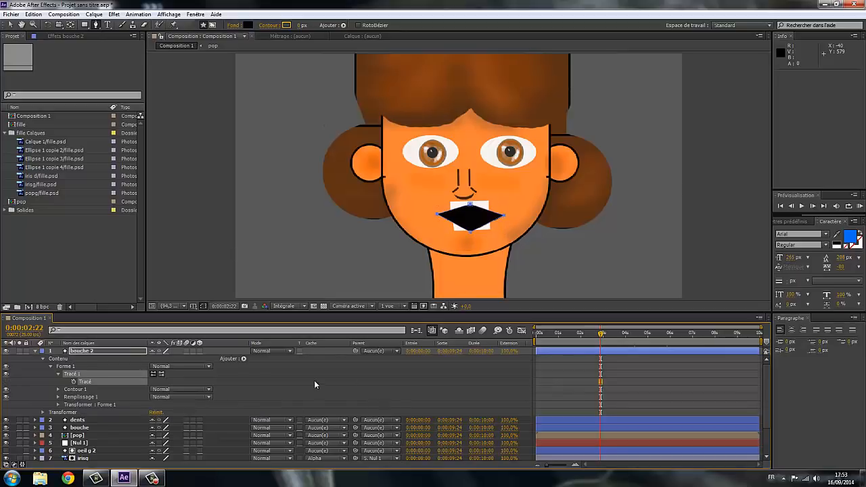
Step: Add an expression to the copied mouth's Tracé property that links it to the Tracé of the bouche layer
click(36, 427)
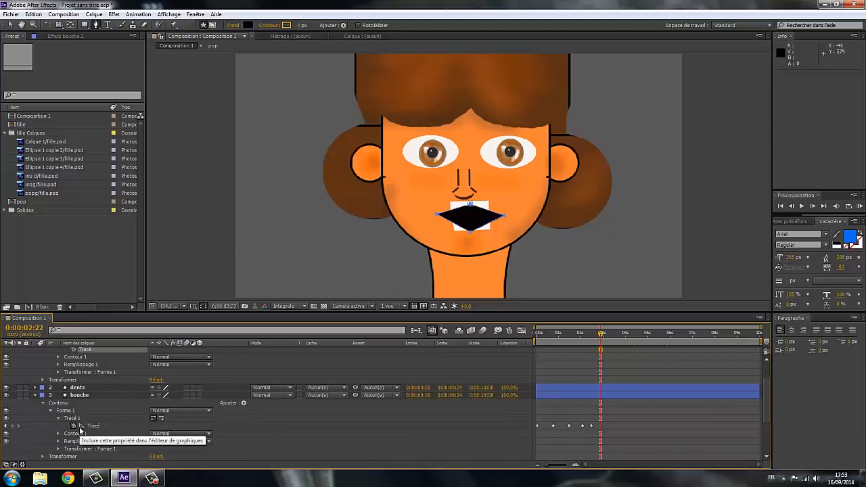
mouse_move(765, 389)
mouse_down()
mouse_move(765, 378)
mouse_move(765, 393)
mouse_up()
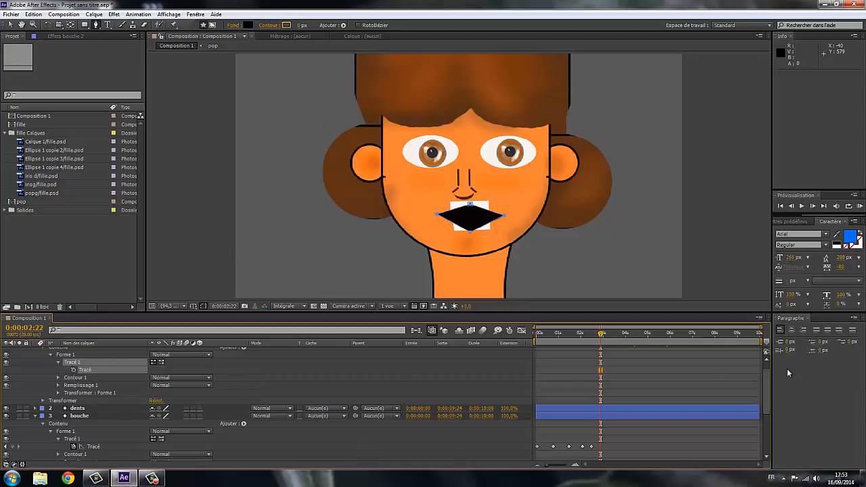
drag(764, 389, 767, 364)
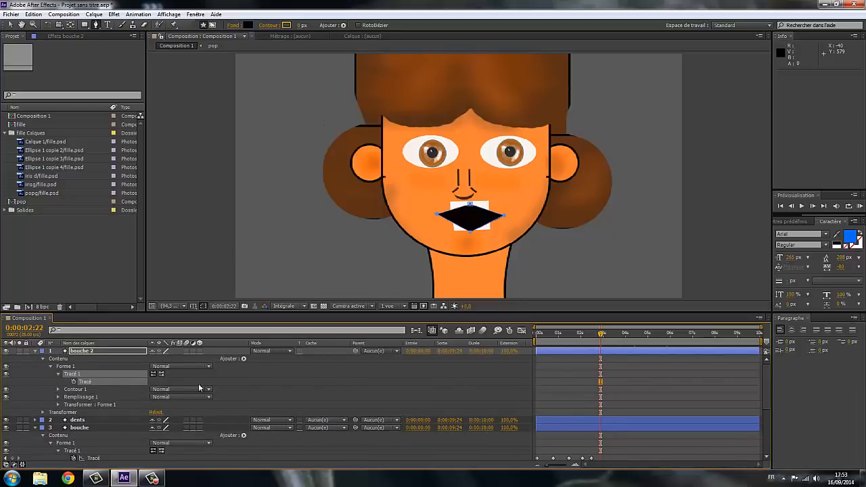
alt+click(73, 382)
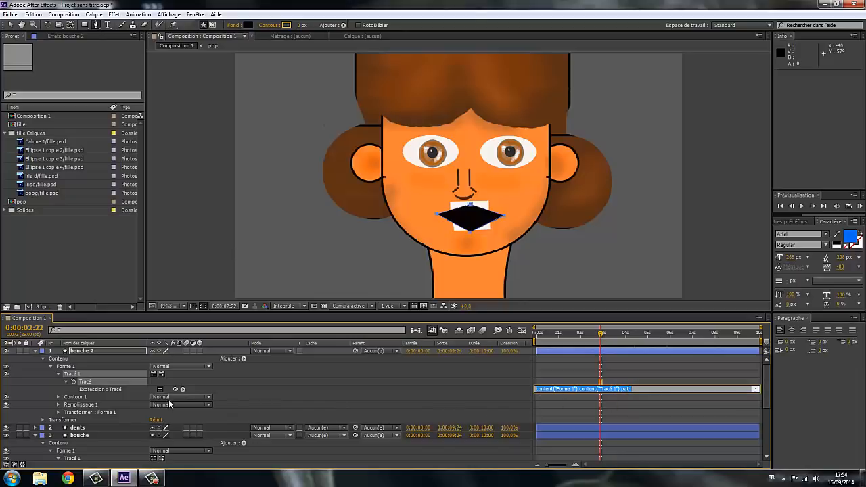
drag(176, 390, 75, 439)
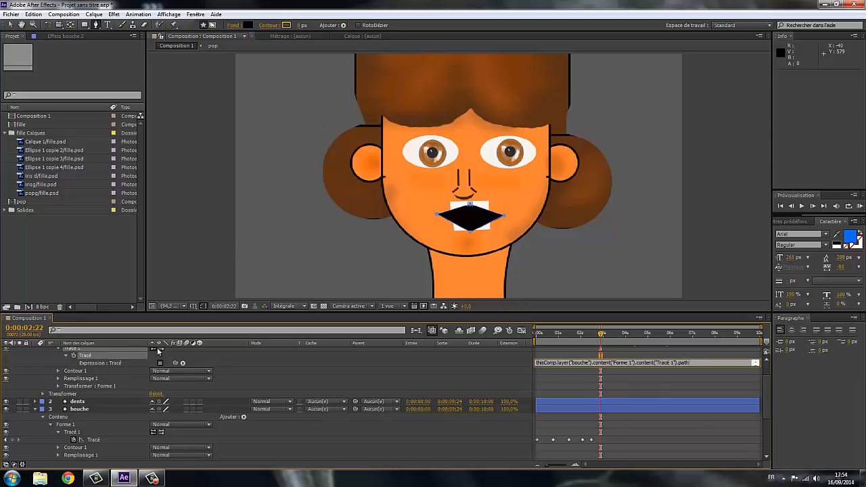
drag(767, 385, 767, 365)
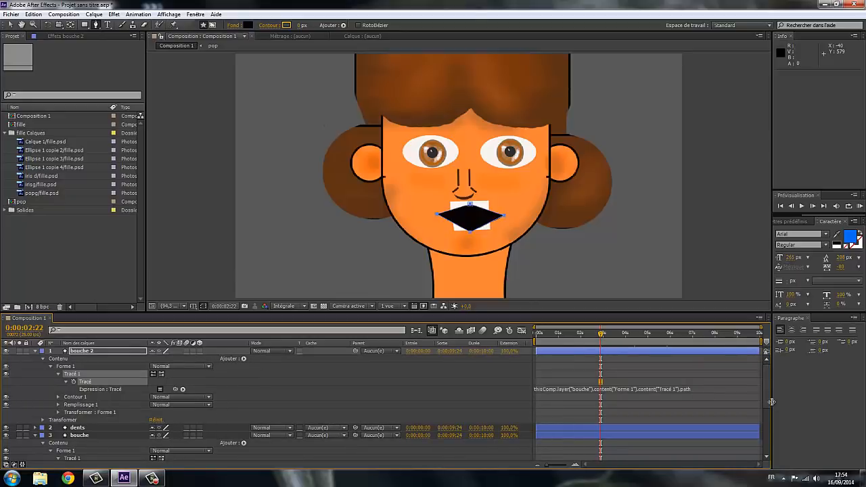
Step: Rename the copied mouth layer as mask and collapse the properties of the mask and bouche layers
right_click(88, 352)
click(115, 342)
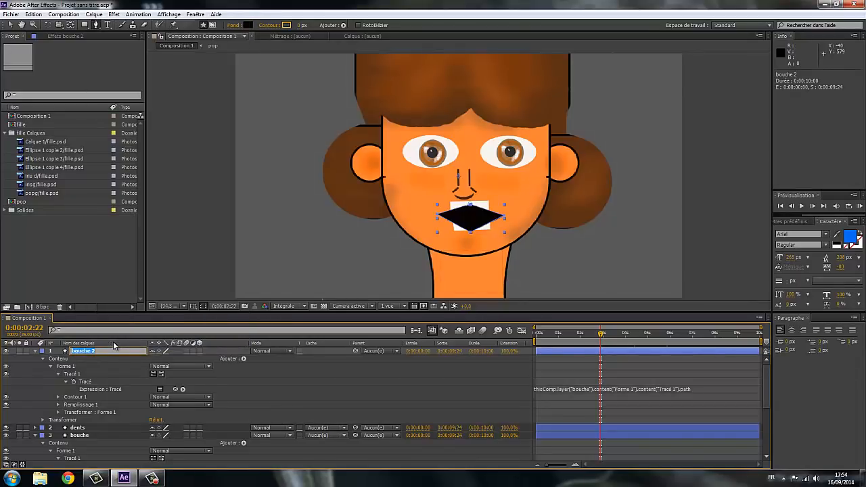
text(mask)
click(194, 276)
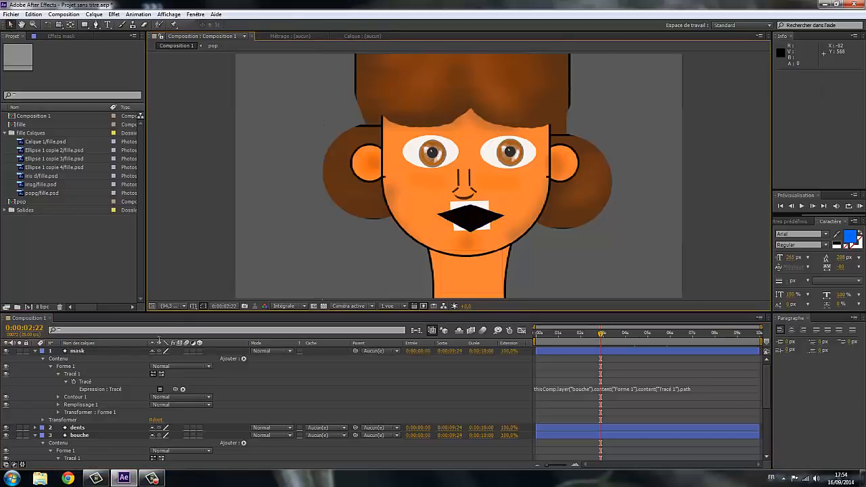
click(35, 351)
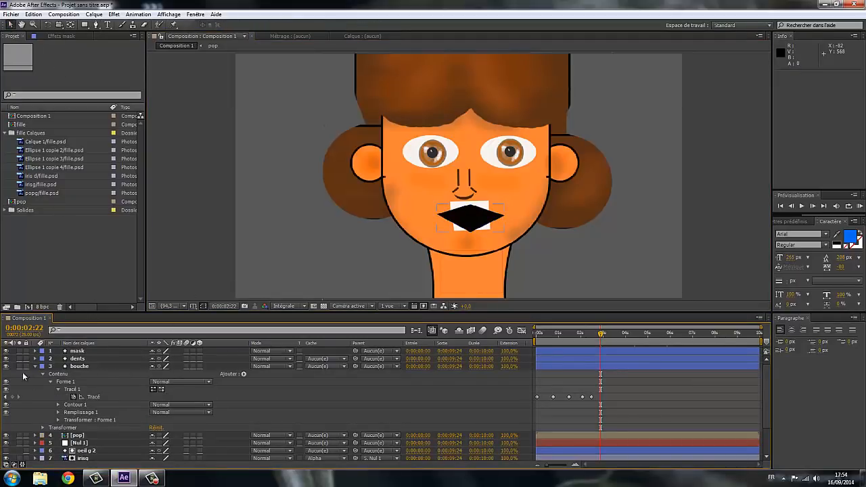
click(34, 366)
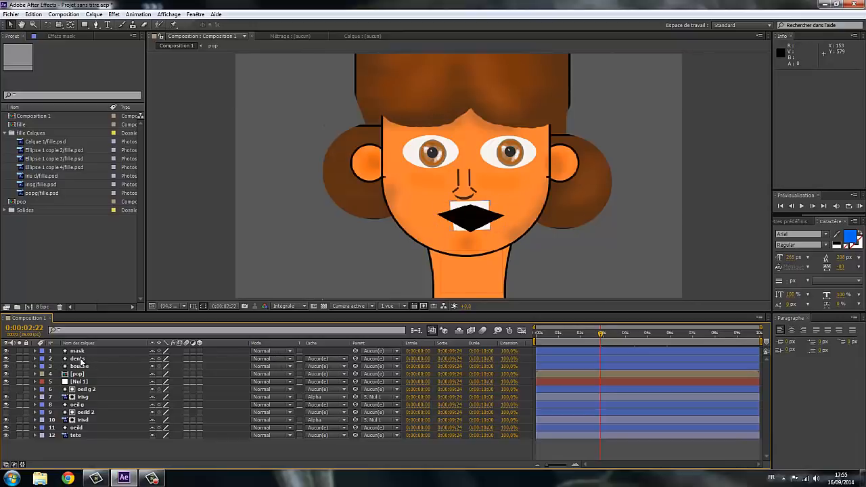
Step: Set the dents layer's track matte to Alpha using the mask layer, preview the mouth, and return to the composition's start
click(344, 359)
click(313, 383)
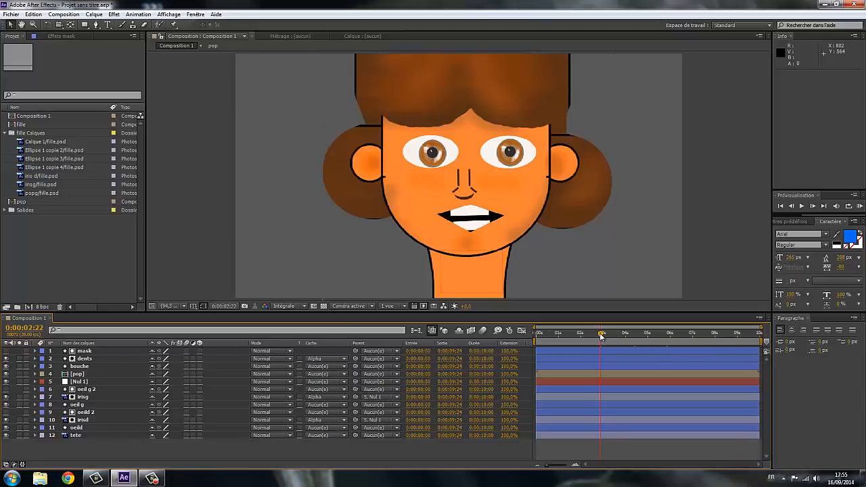
drag(599, 334, 579, 339)
click(534, 334)
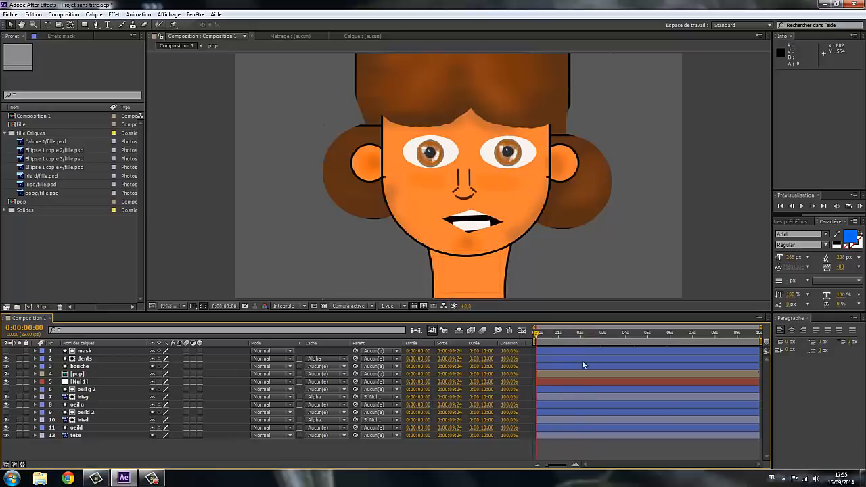
Step: Expand the dents layer's contents and rename Forme 2 as dentbas
click(35, 358)
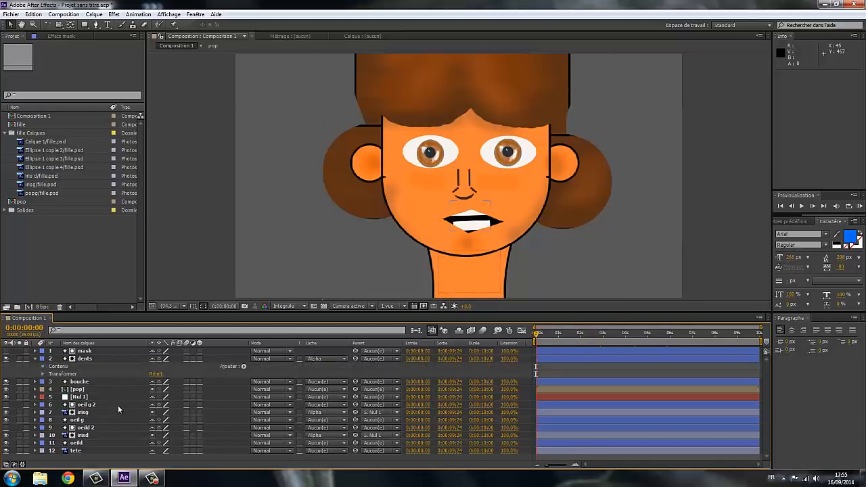
click(43, 366)
click(68, 376)
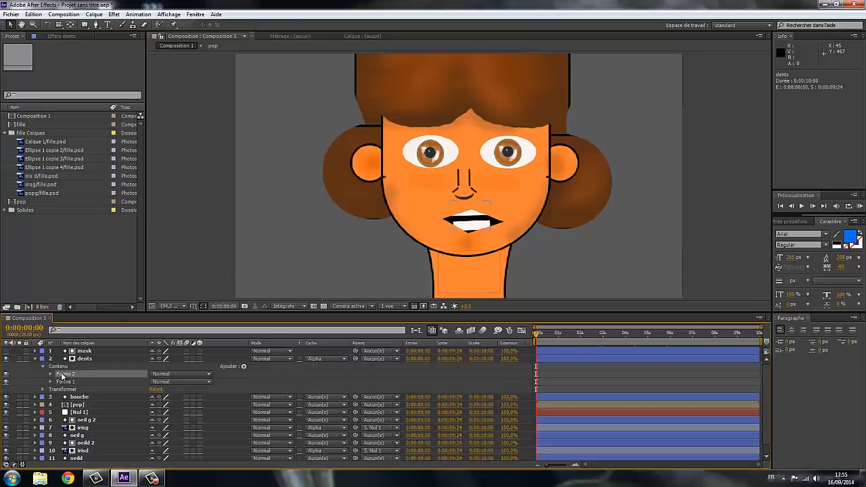
right_click(67, 376)
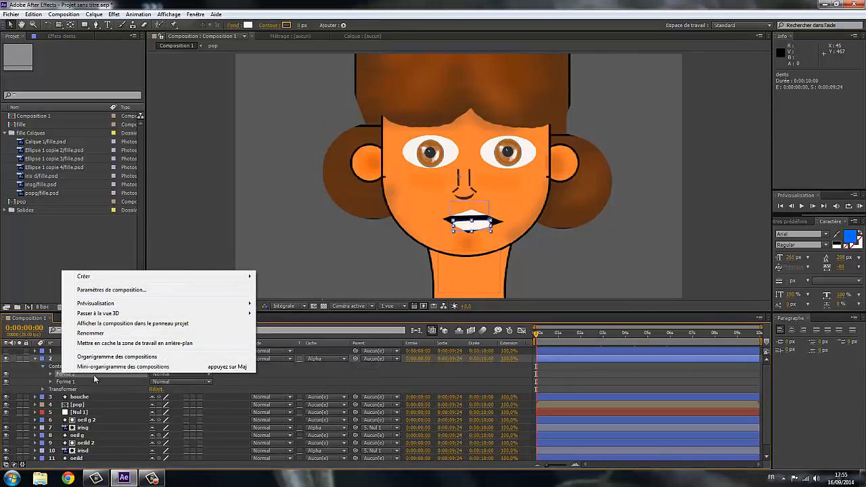
click(90, 332)
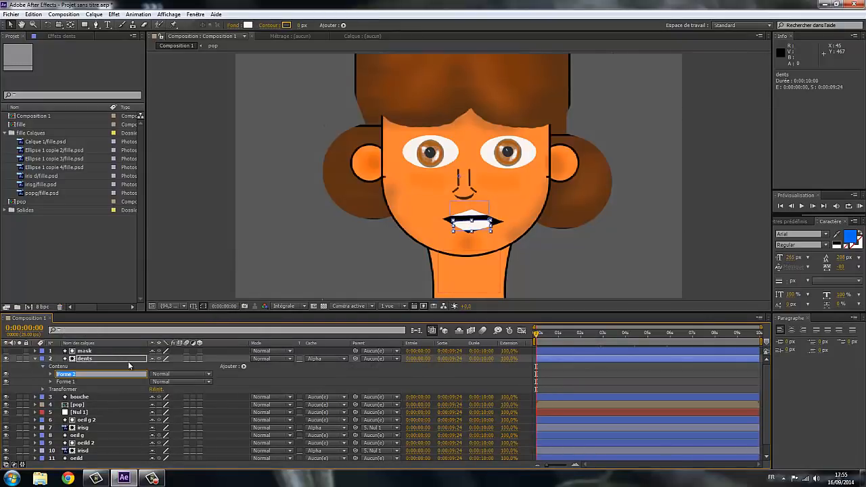
text(dent)
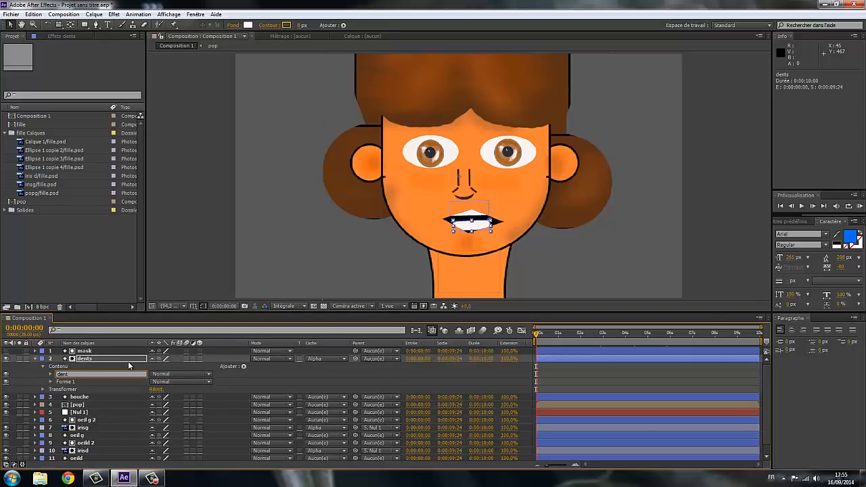
text(s)
Step: Rename Forme 1 in the dents layer as dentshaut
click(67, 382)
right_click(67, 383)
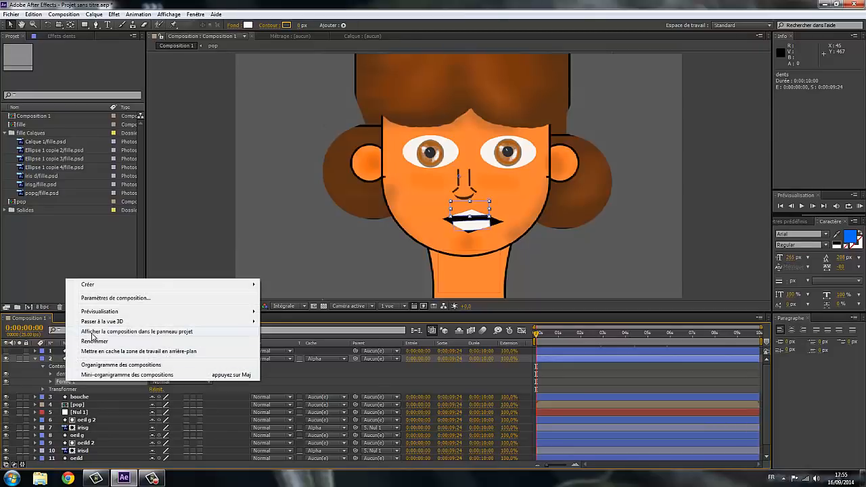
click(95, 341)
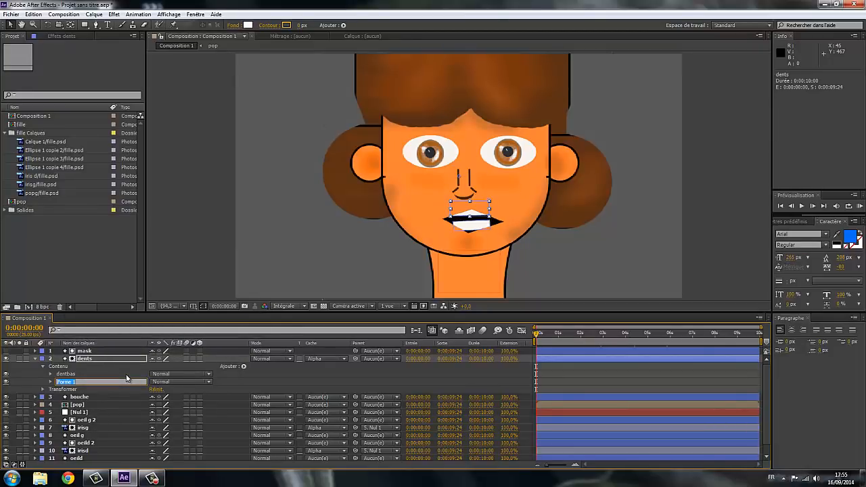
text(dentshaut)
Step: Move the lower teeth of dentbas slightly down and start keyframing its Tracé at 0:00:00:00
click(50, 376)
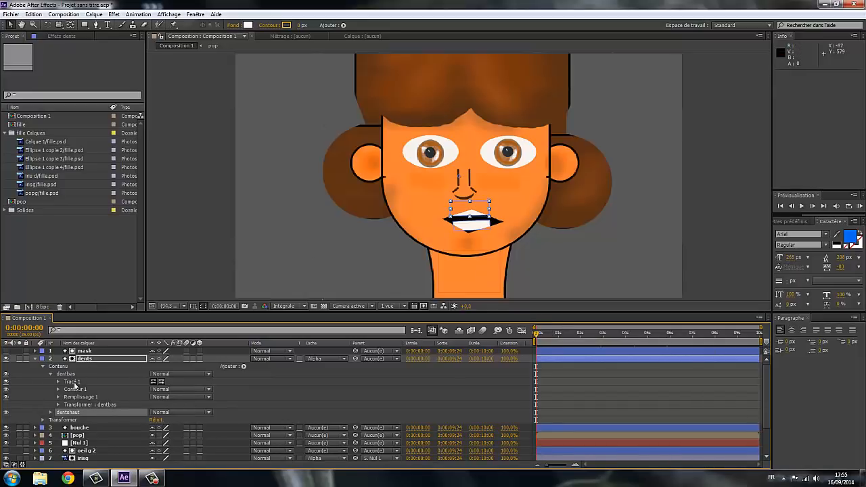
click(72, 381)
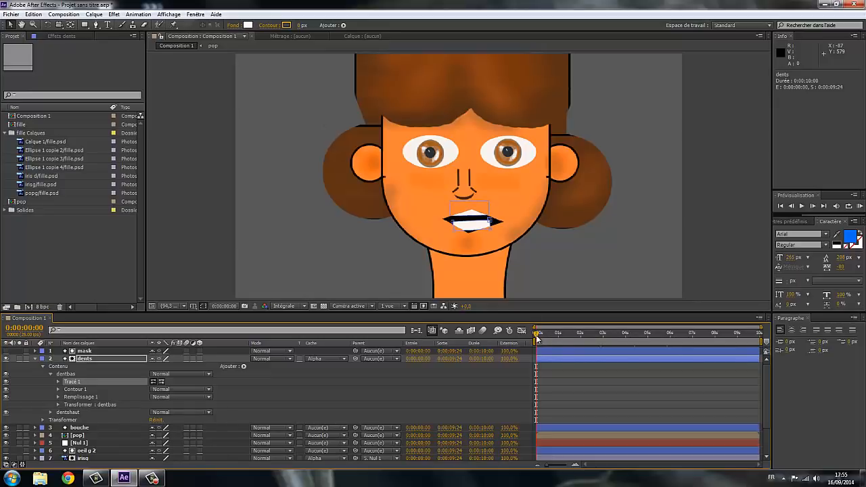
click(472, 229)
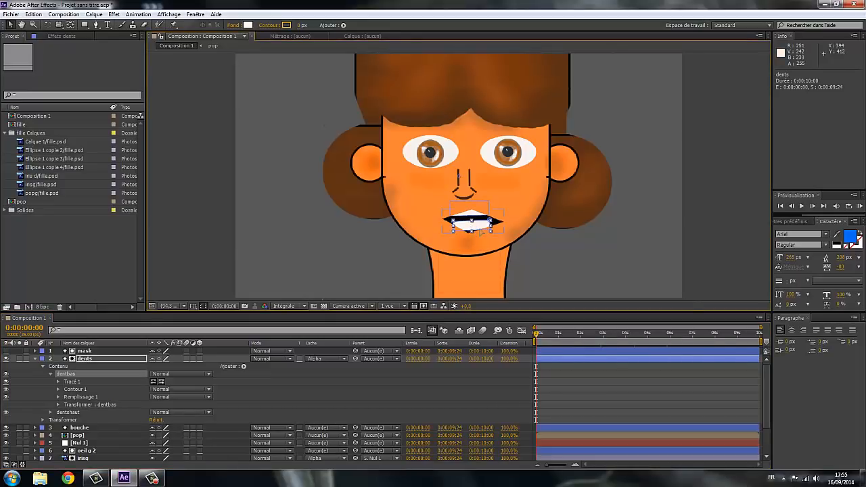
drag(478, 230, 478, 233)
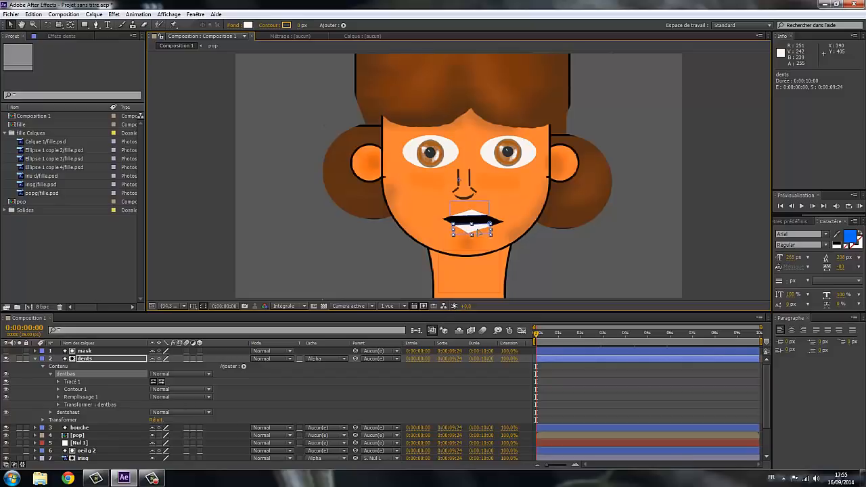
click(58, 382)
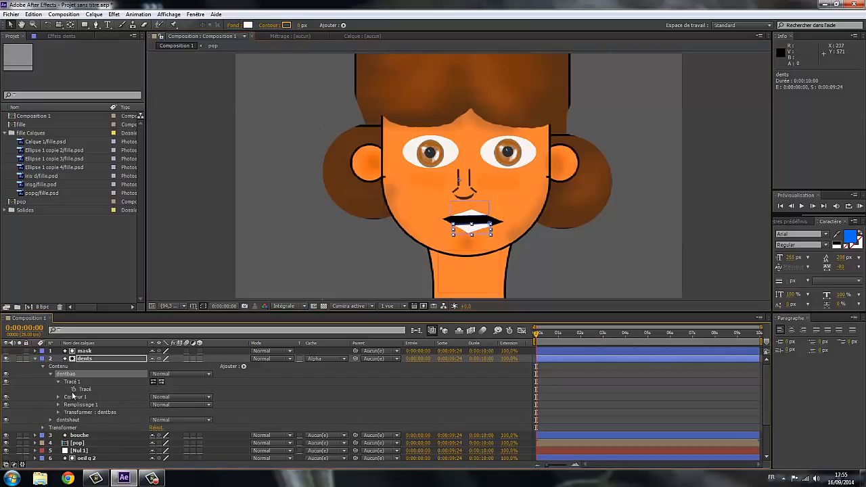
click(73, 389)
Step: At 0:00:02:02, lower the dentbas teeth a little more and add a Tracé keyframe
drag(538, 338, 585, 340)
click(470, 231)
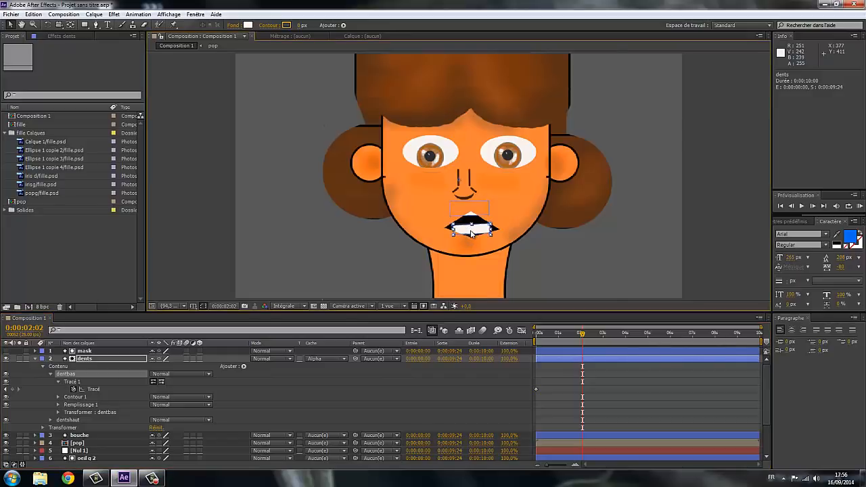
drag(471, 231, 471, 236)
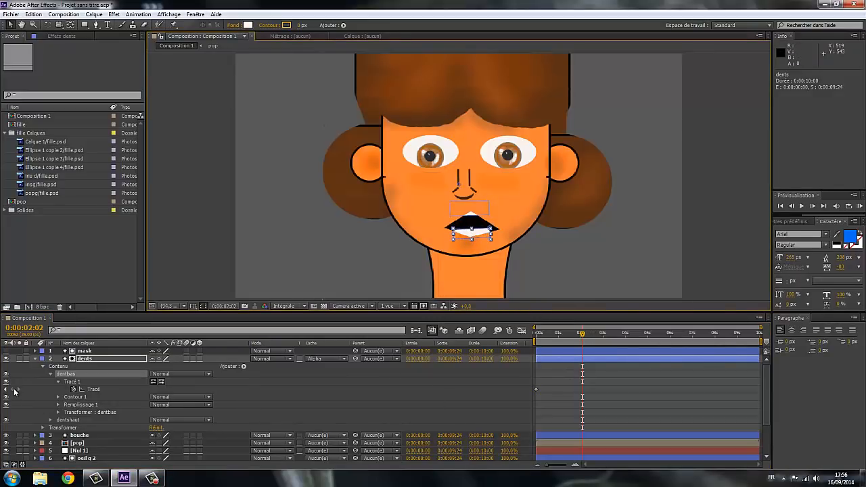
click(12, 389)
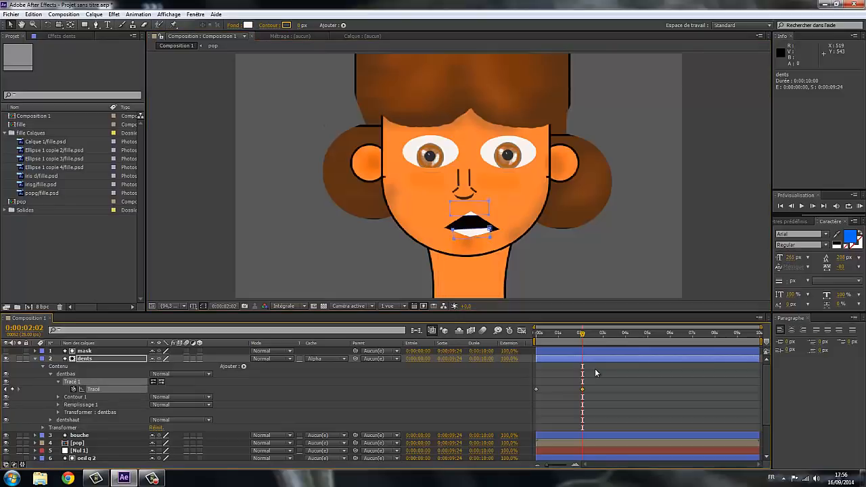
Step: Collapse dentbas, expand dentshaut down to its Tracé property and start keyframing it at 0:00:02:17
drag(582, 335, 595, 358)
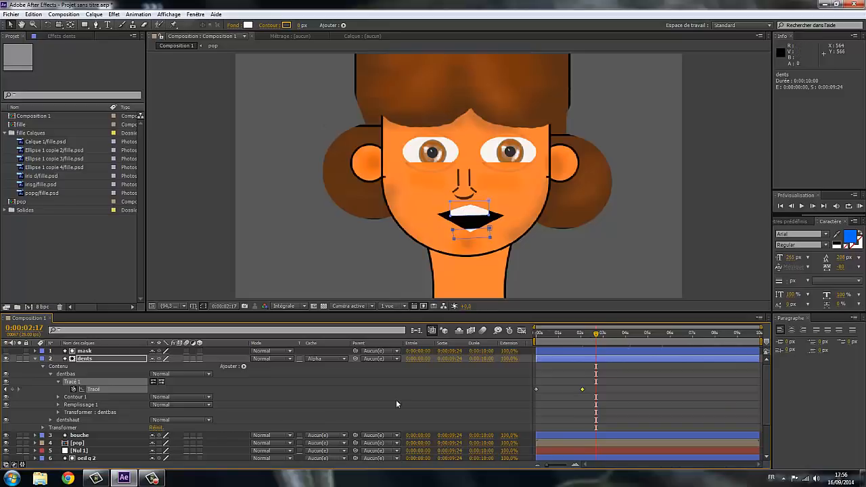
click(51, 374)
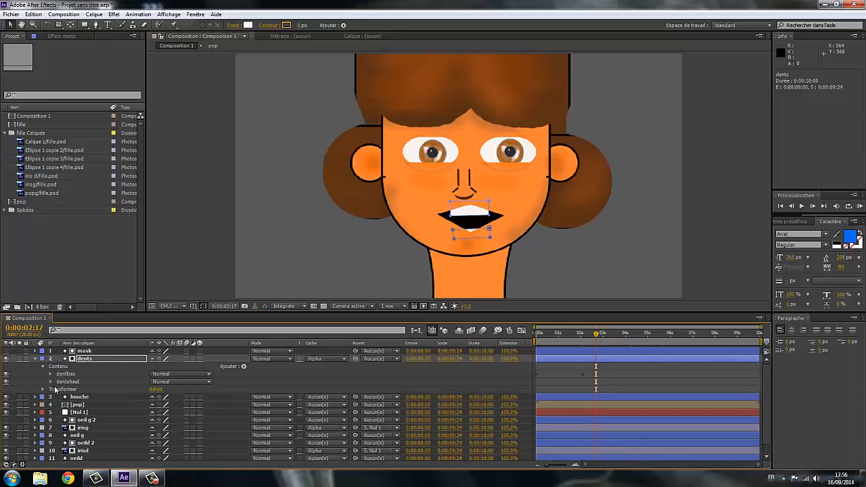
click(50, 381)
click(69, 390)
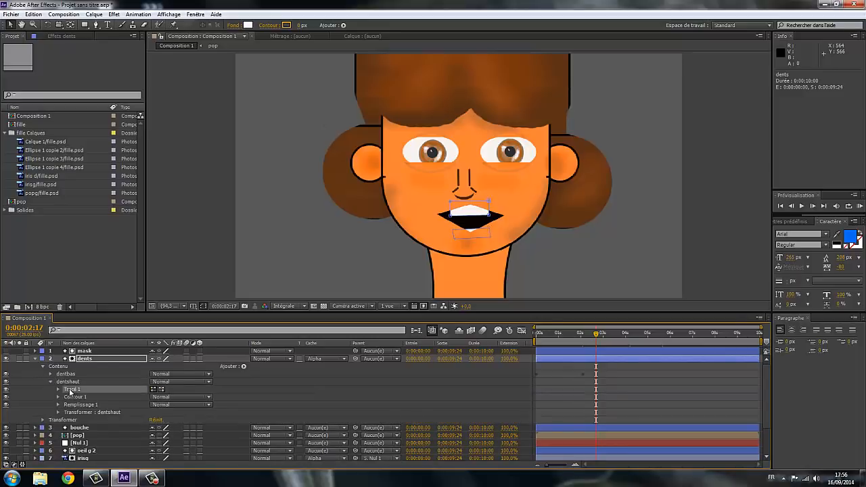
click(58, 390)
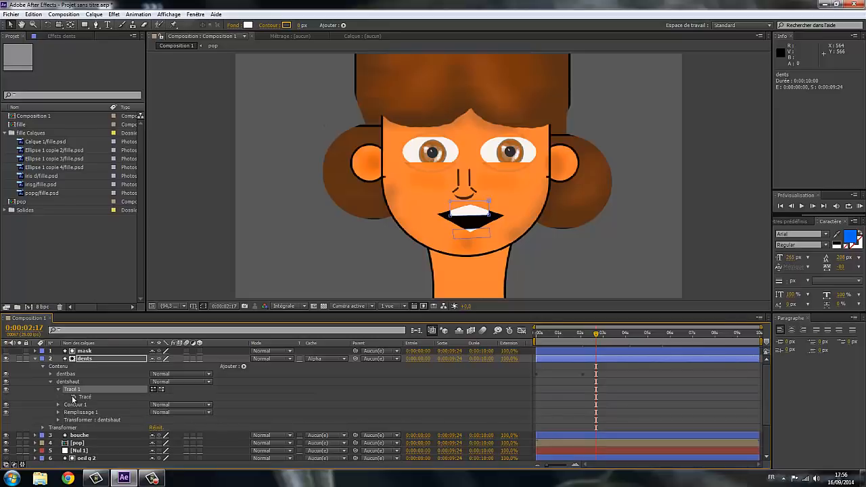
click(73, 396)
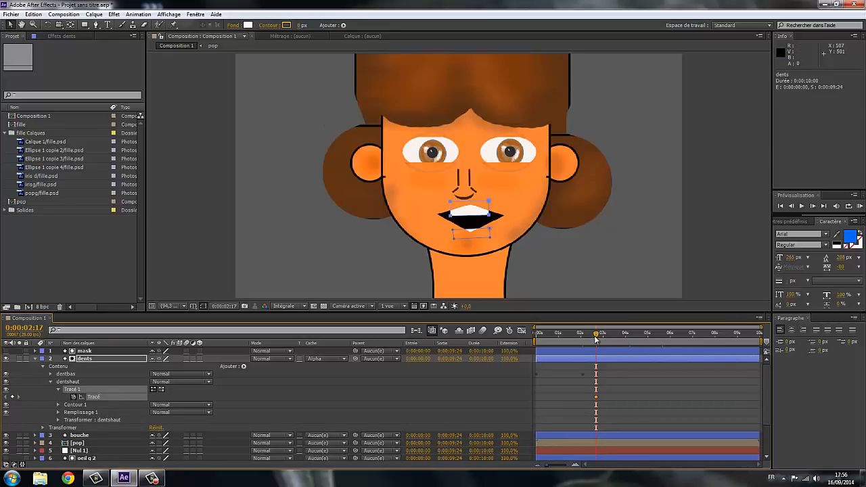
Step: Raise the upper teeth path slightly at 0:00:02:17 so less of the teeth shows in the open mouth
click(470, 216)
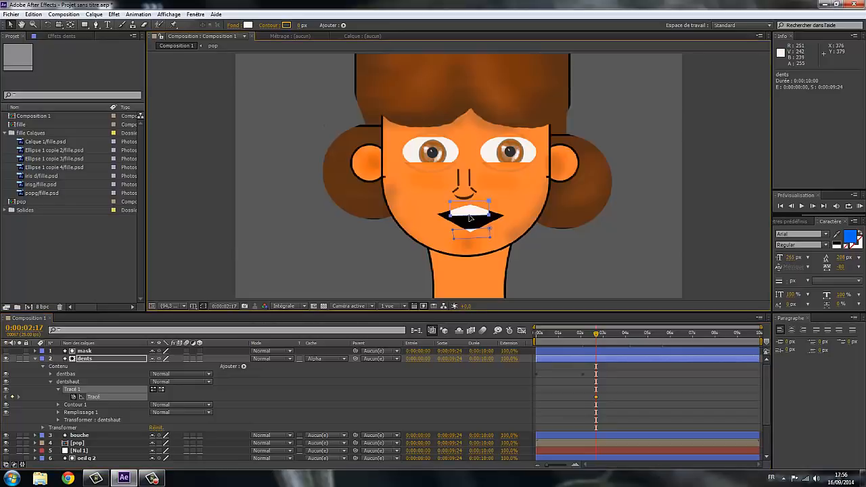
double_click(470, 202)
drag(463, 211, 463, 207)
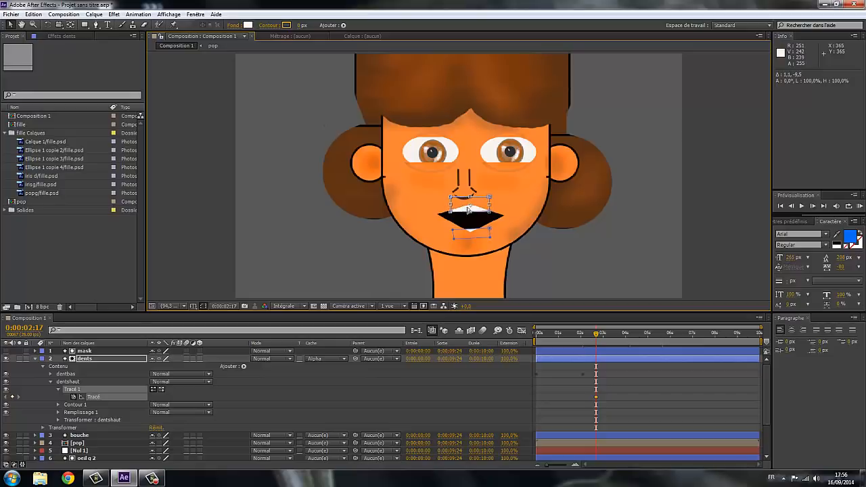
Step: At 0:00:00:00, move the dentshaut path down so the upper teeth fill the top of the mouth
drag(595, 339, 532, 342)
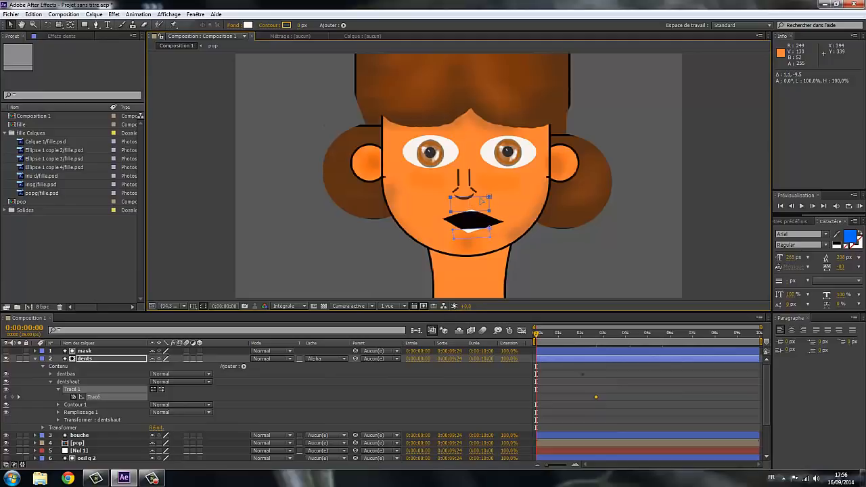
double_click(479, 197)
drag(479, 206, 479, 213)
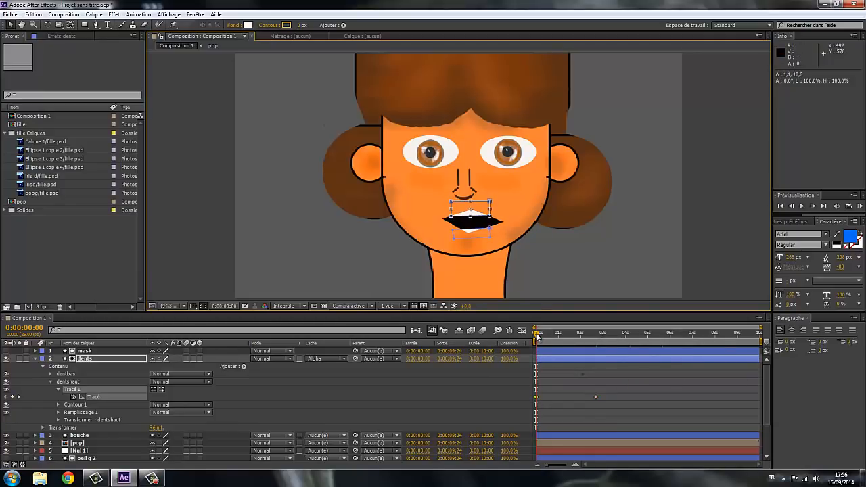
Step: Copy dentshaut's first Tracé keyframe and paste it at 0:00:01:24
drag(537, 334, 581, 343)
click(535, 397)
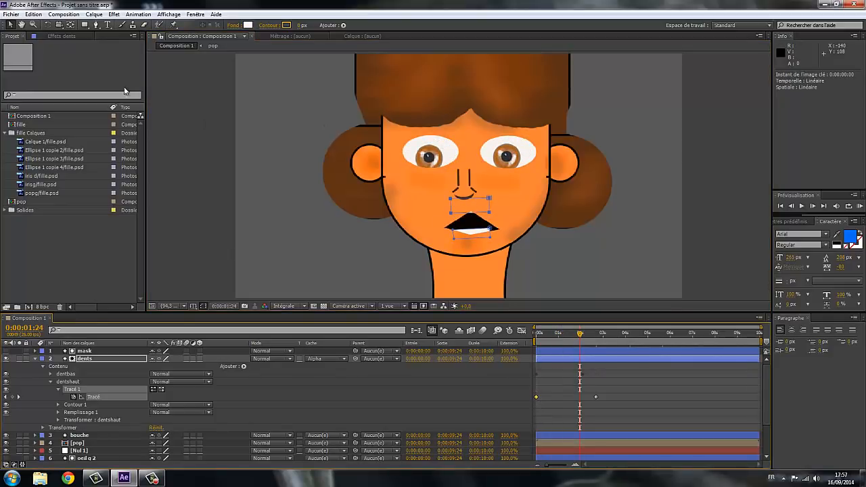
click(33, 14)
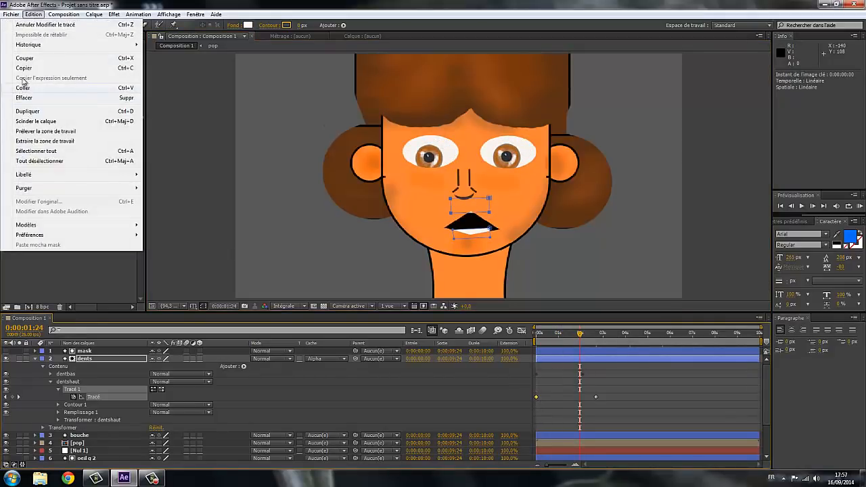
click(25, 68)
click(32, 15)
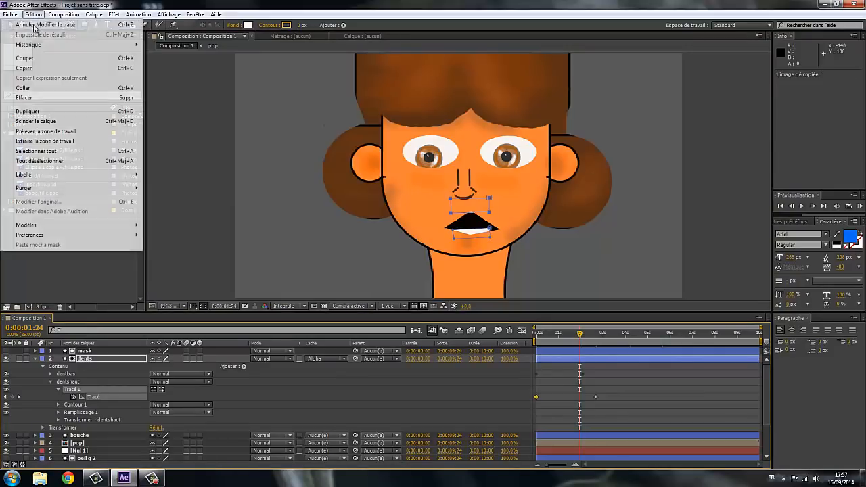
click(30, 88)
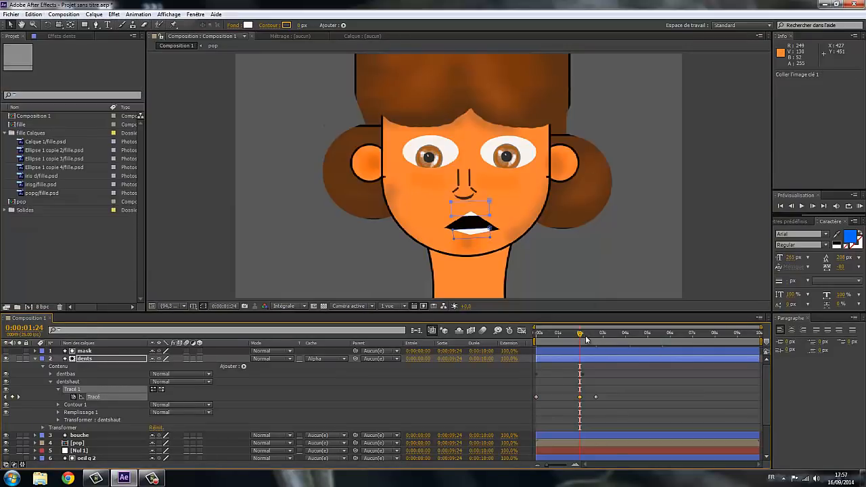
Step: Preview the teeth movement, collapse the dents layer's properties, and return to 0:00:00:00
drag(581, 336, 598, 351)
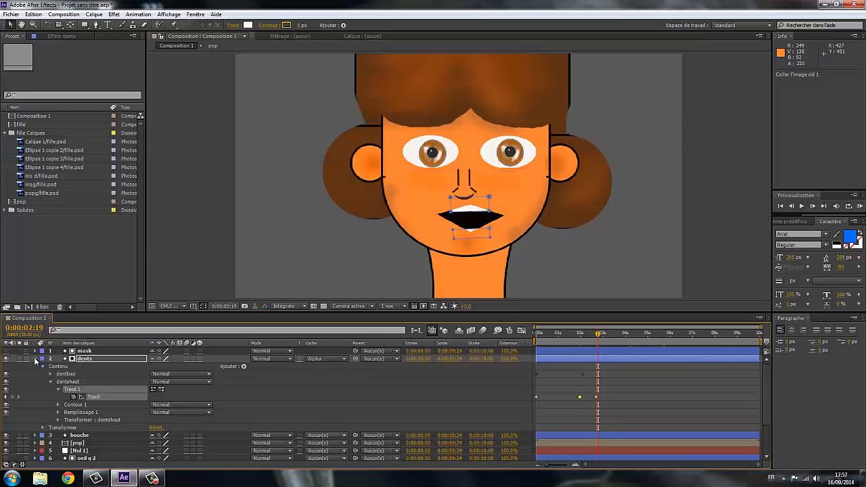
click(36, 359)
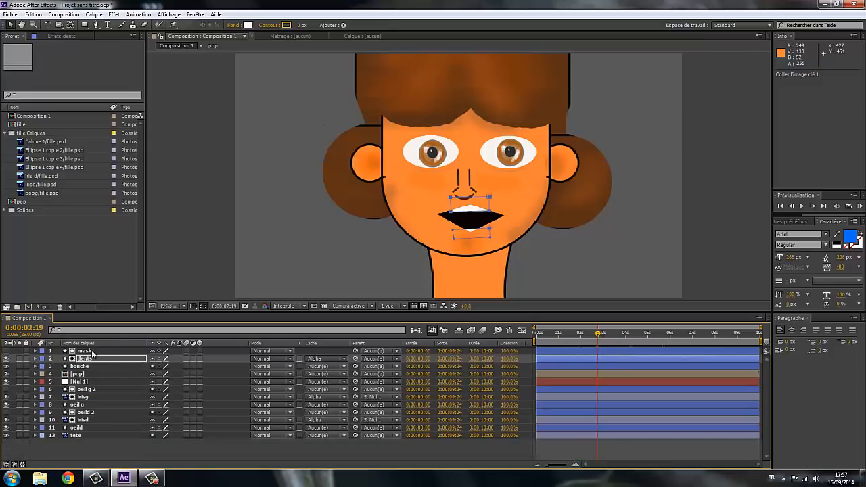
drag(599, 336, 530, 343)
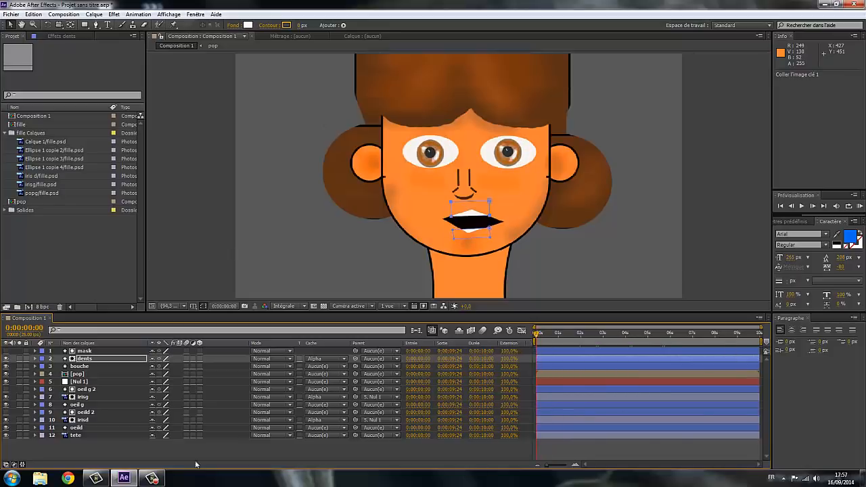
Step: Duplicate the mask layer
click(84, 352)
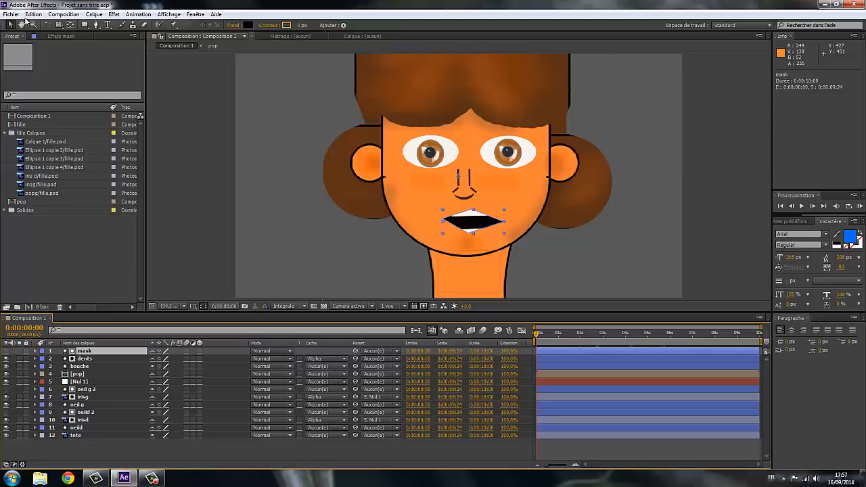
click(33, 14)
click(32, 112)
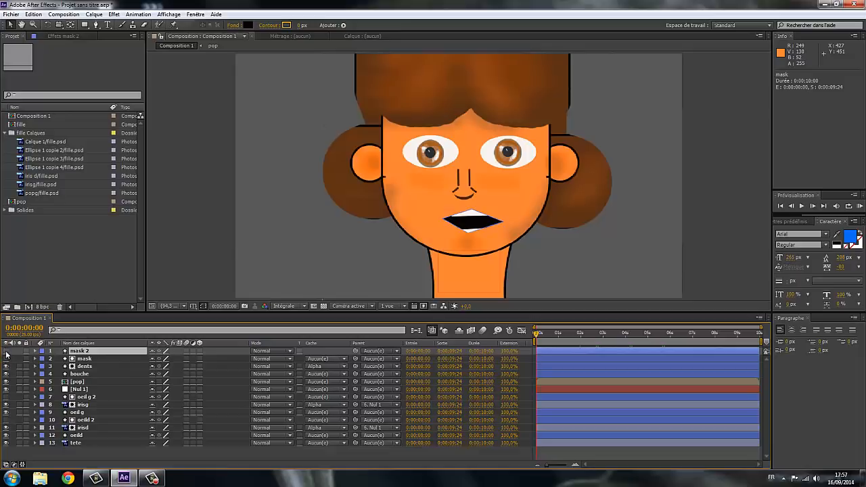
Step: Make the duplicated mask layer visible and rename it levres
click(7, 352)
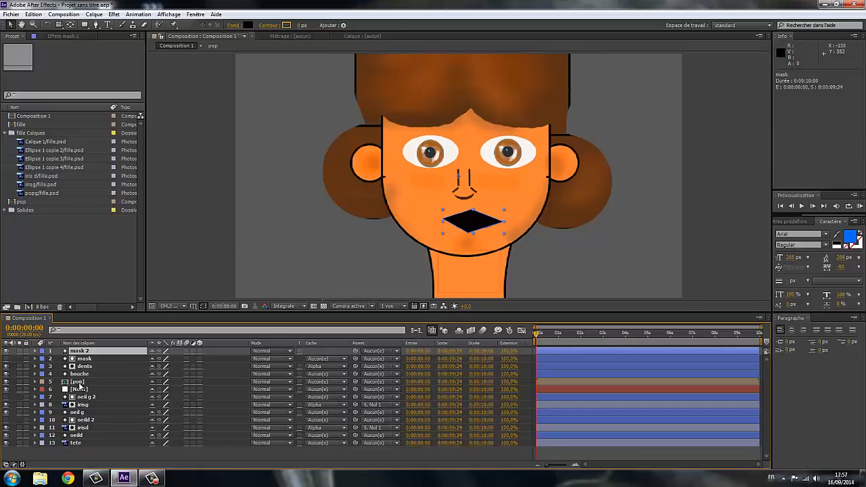
right_click(85, 353)
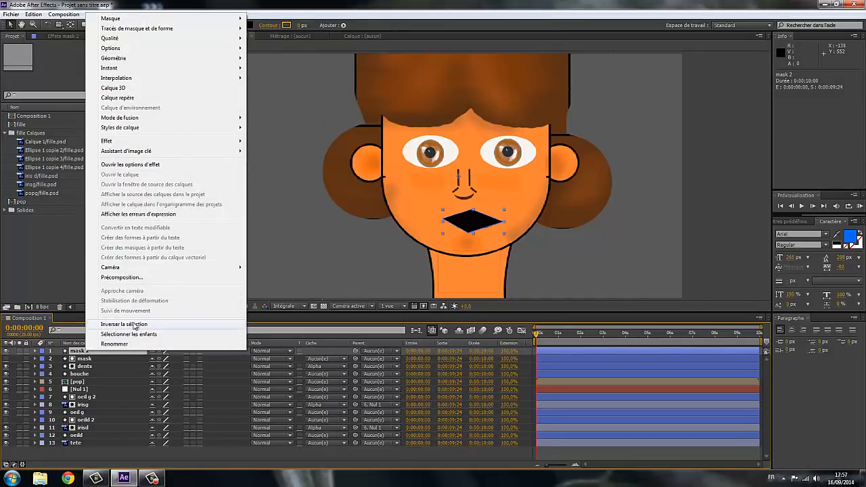
click(115, 343)
key(BackSpace)
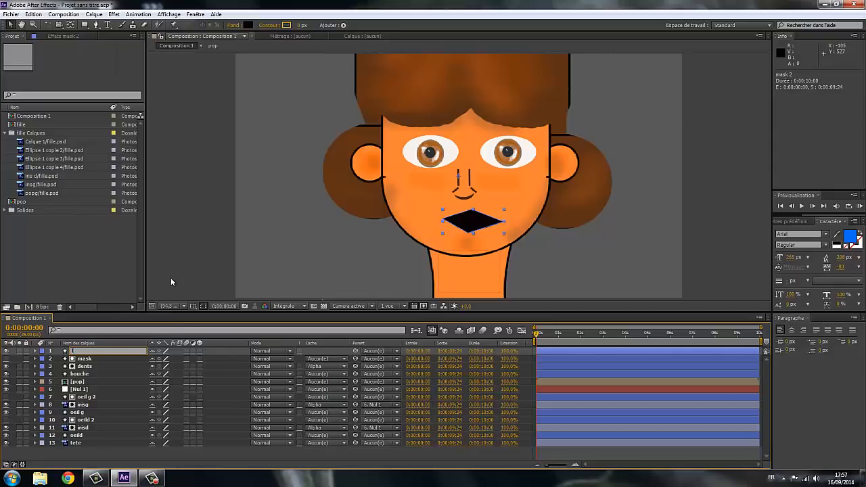
text(levres)
click(174, 290)
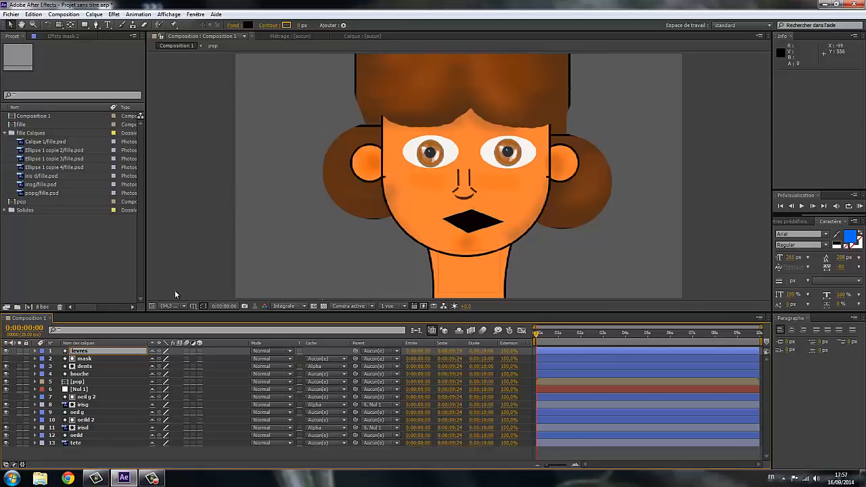
Step: Set the fill of the levres shape layer to none
click(78, 353)
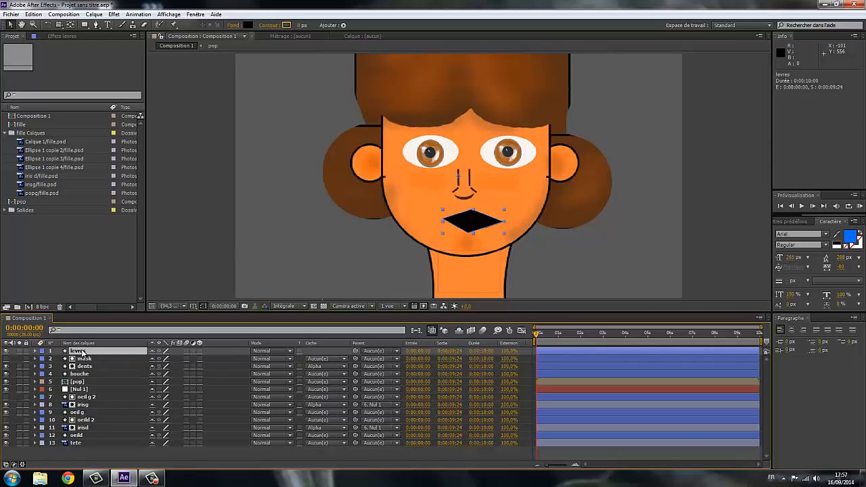
click(233, 26)
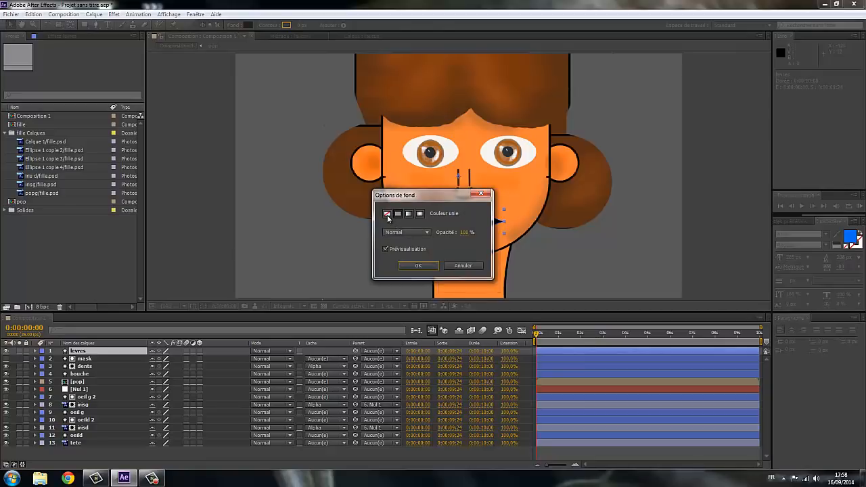
click(387, 215)
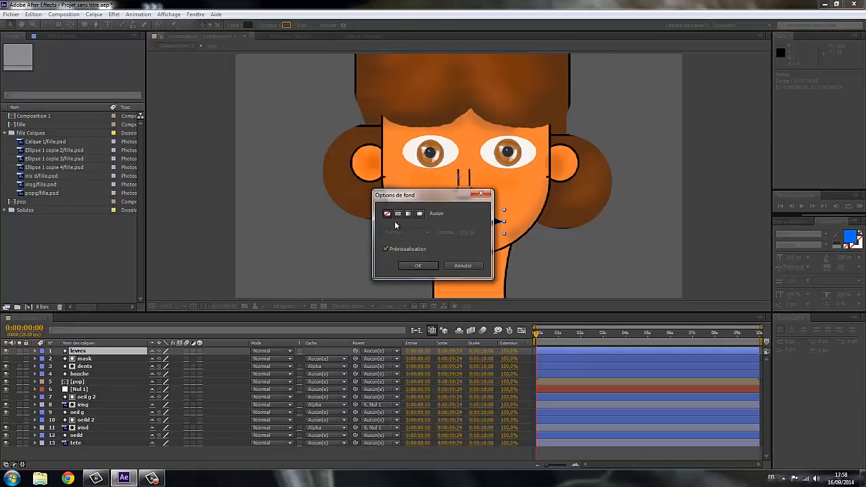
click(418, 265)
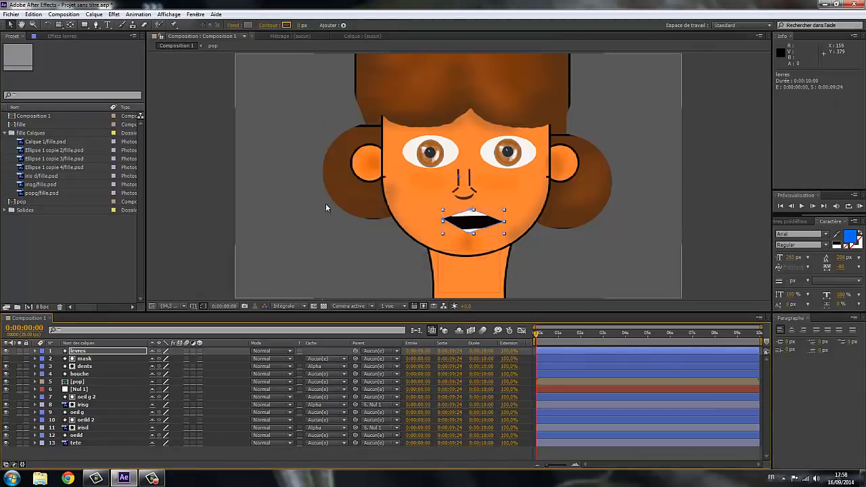
Step: Give the levres shape a crimson CC0849 stroke with a width of 11 px
click(286, 24)
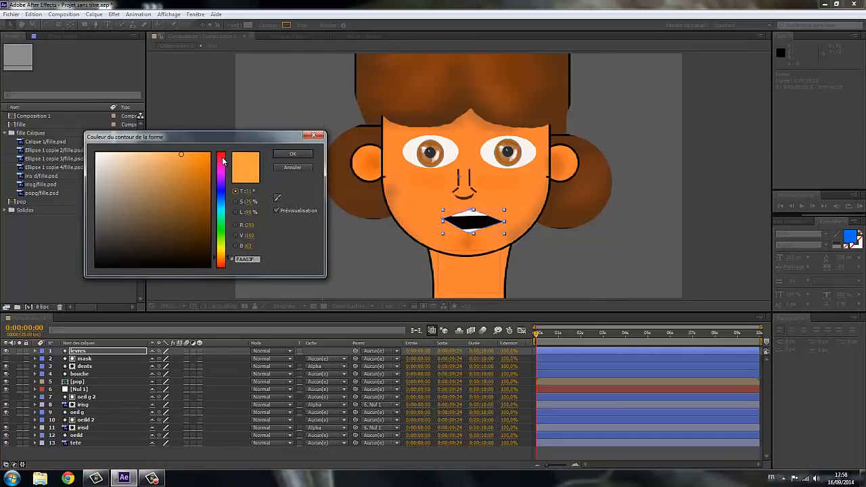
click(219, 160)
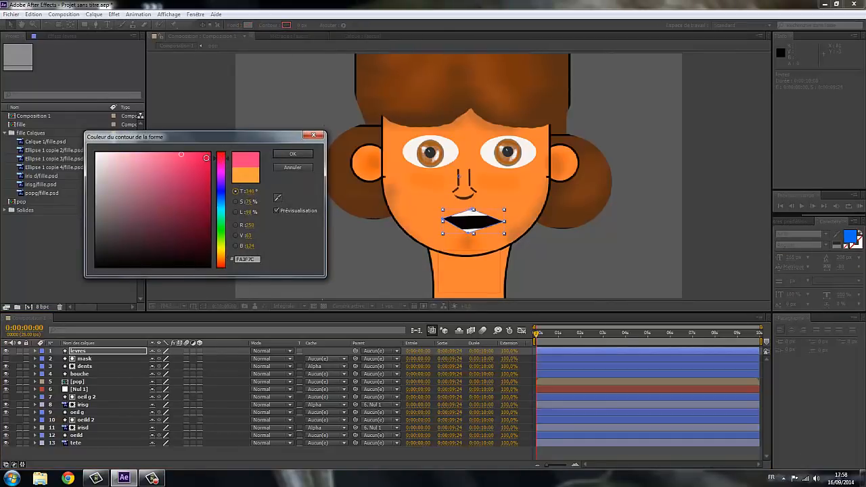
click(205, 175)
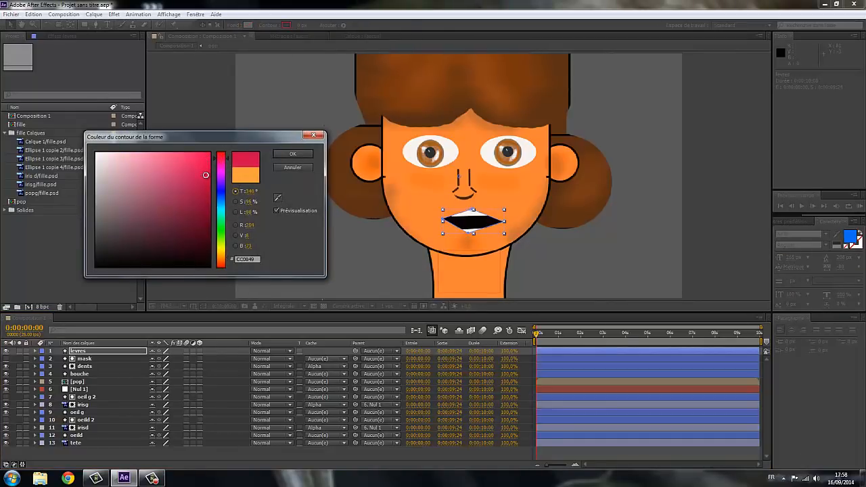
click(293, 154)
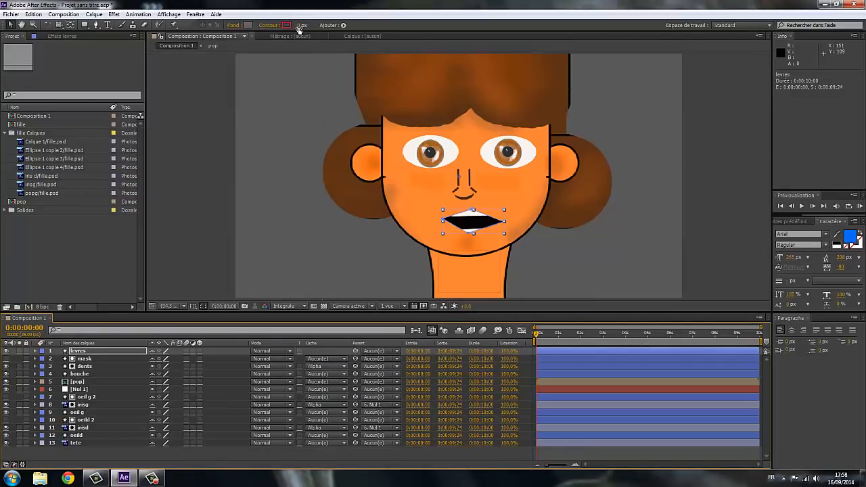
drag(299, 26, 305, 26)
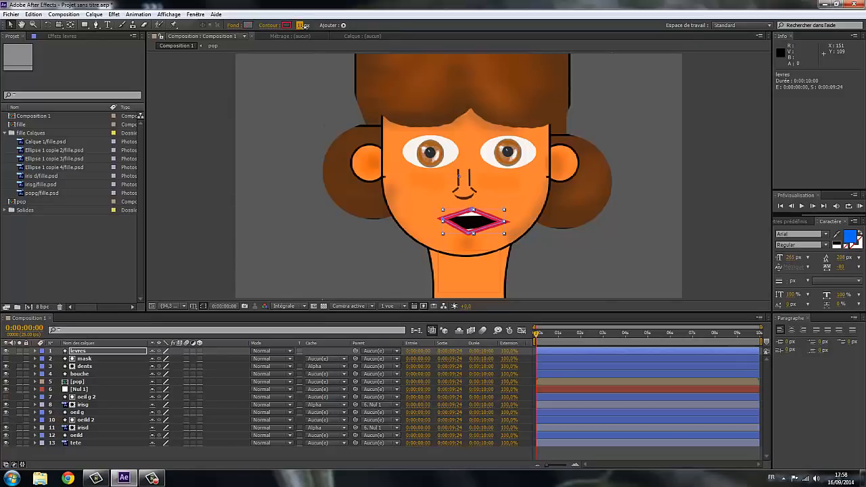
Step: Play the animation from 0:00:00:00 and scrub back through the timeline to check how the lips follow the mouth
click(604, 257)
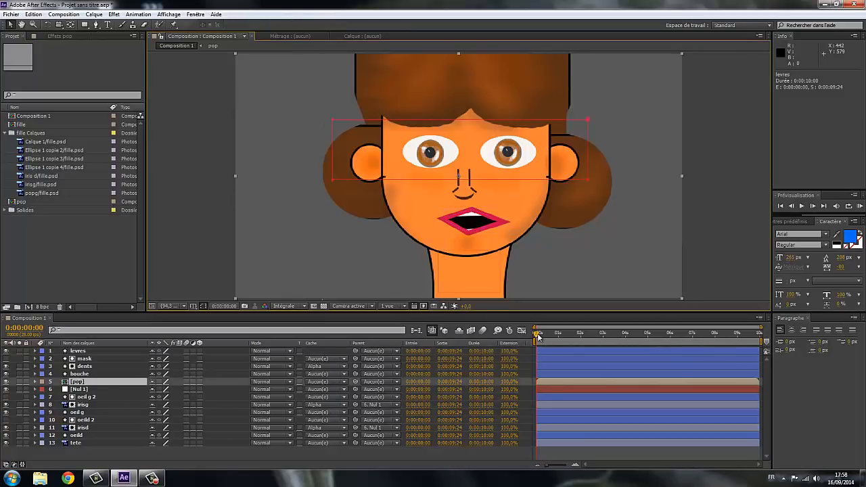
mouse_move(539, 333)
mouse_down()
mouse_move(591, 338)
mouse_move(532, 331)
mouse_up()
key(space)
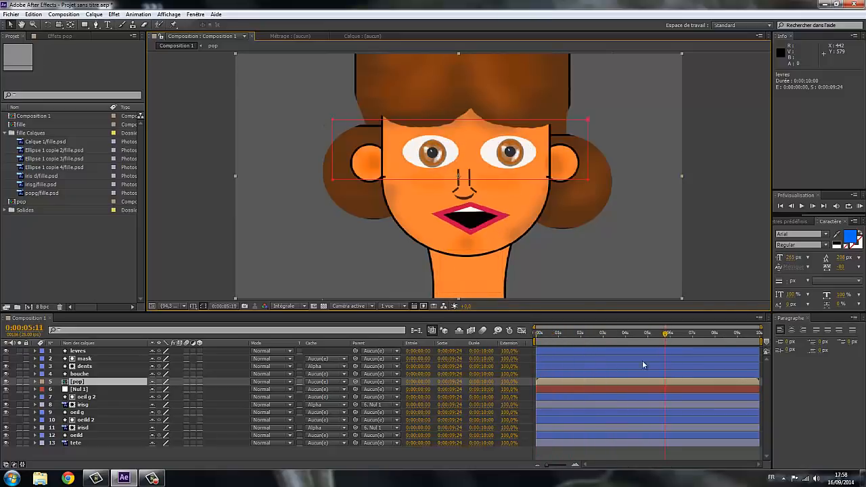
drag(581, 363, 577, 383)
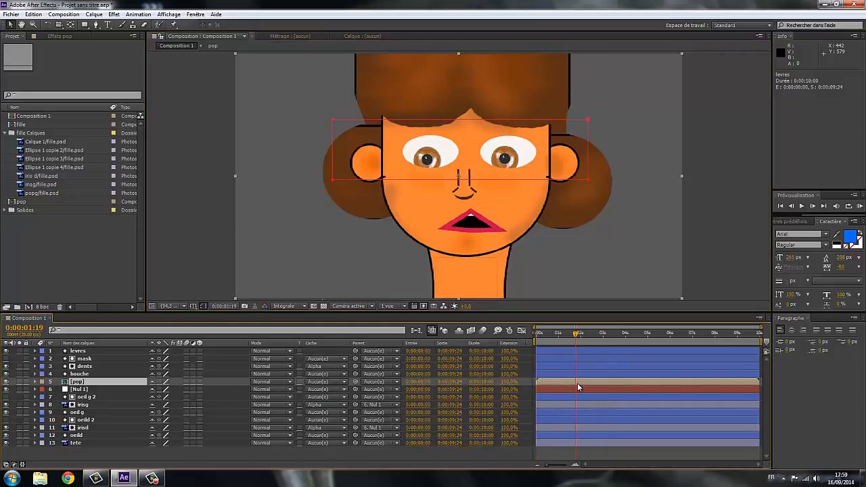